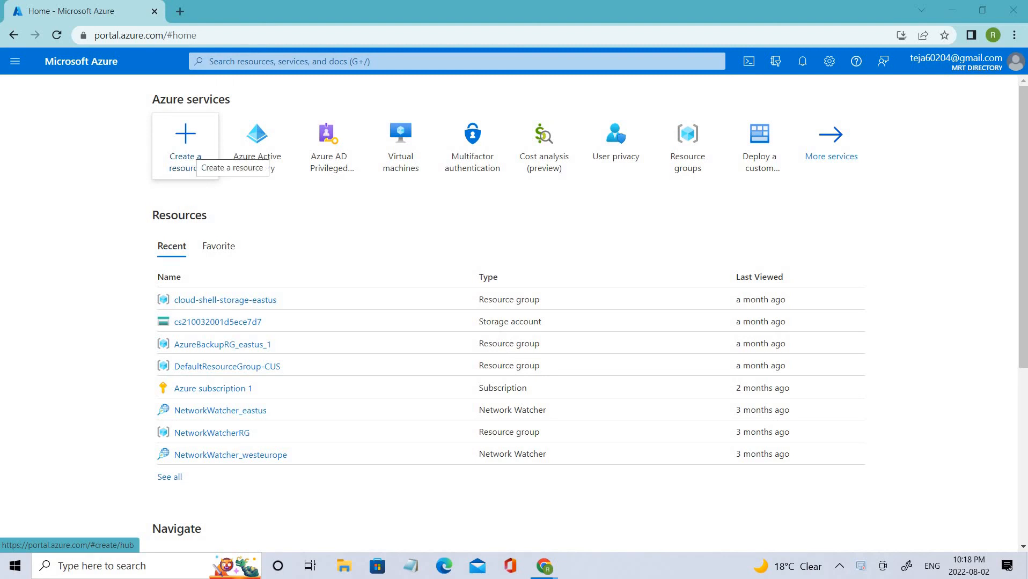
Step: Open the Create a resource page from the Azure Home tile
{"action": "left_click", "coordinate": [185, 145]}
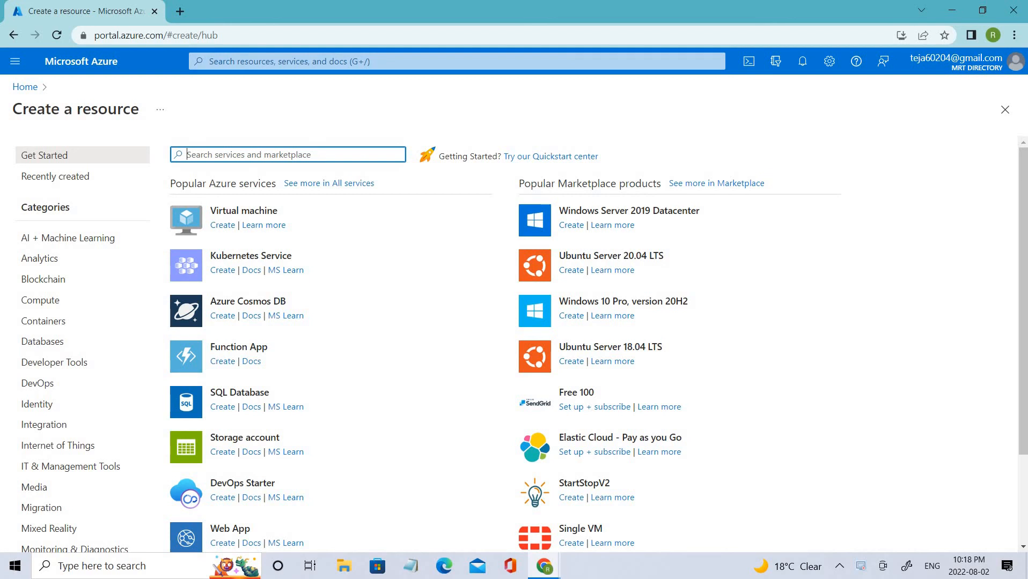
Step: Search the Marketplace for 'windows' and open the Windows Server product page
{"action": "type", "text": "windows"}
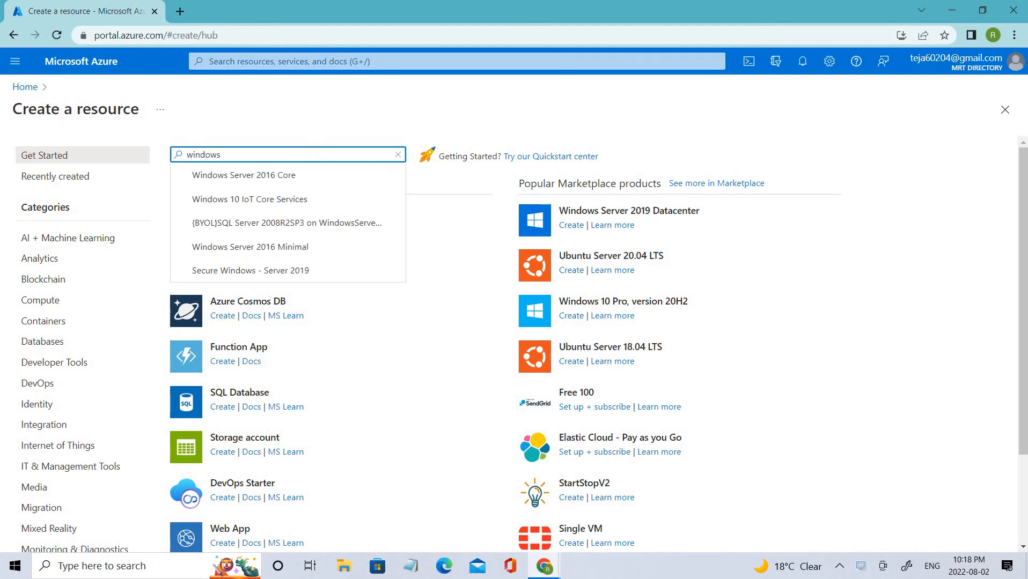
{"action": "key", "text": "Return"}
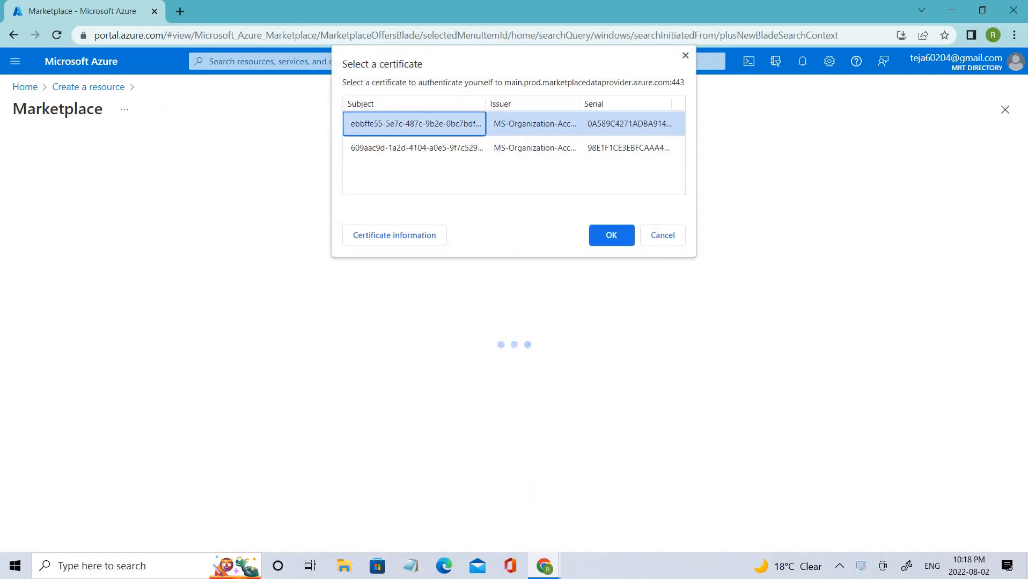
{"action": "key", "text": "Return"}
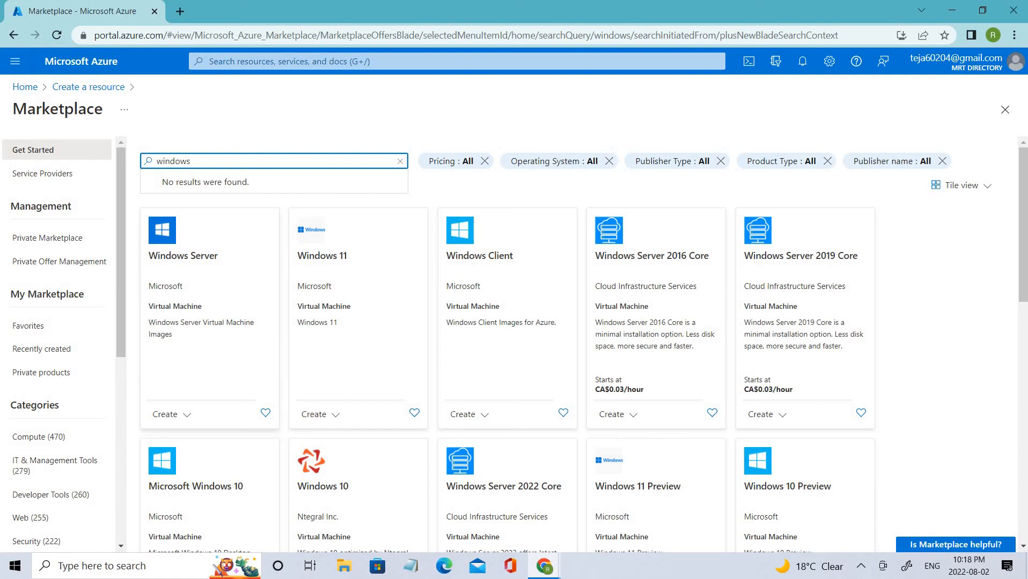
{"action": "left_click", "coordinate": [228, 273]}
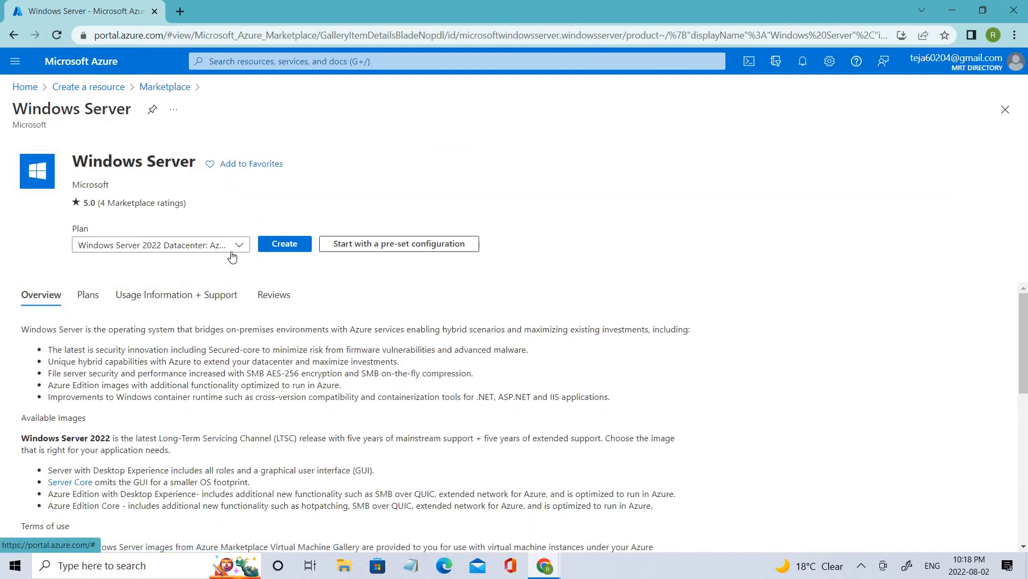
Step: Switch the plan to Windows Server 2019 Datacenter and start creating a virtual machine
{"action": "left_click", "coordinate": [234, 248]}
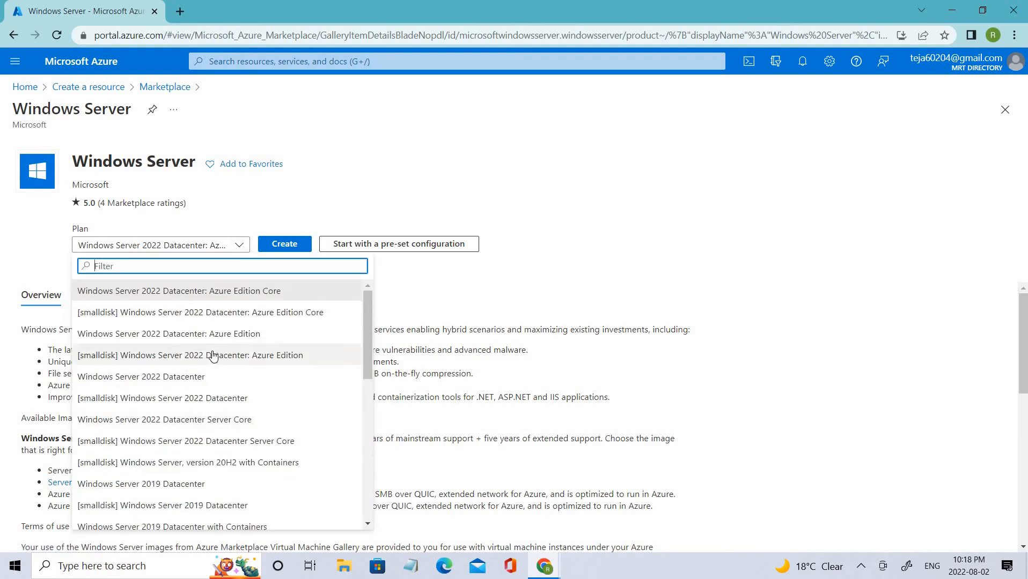
{"action": "left_click", "coordinate": [110, 489]}
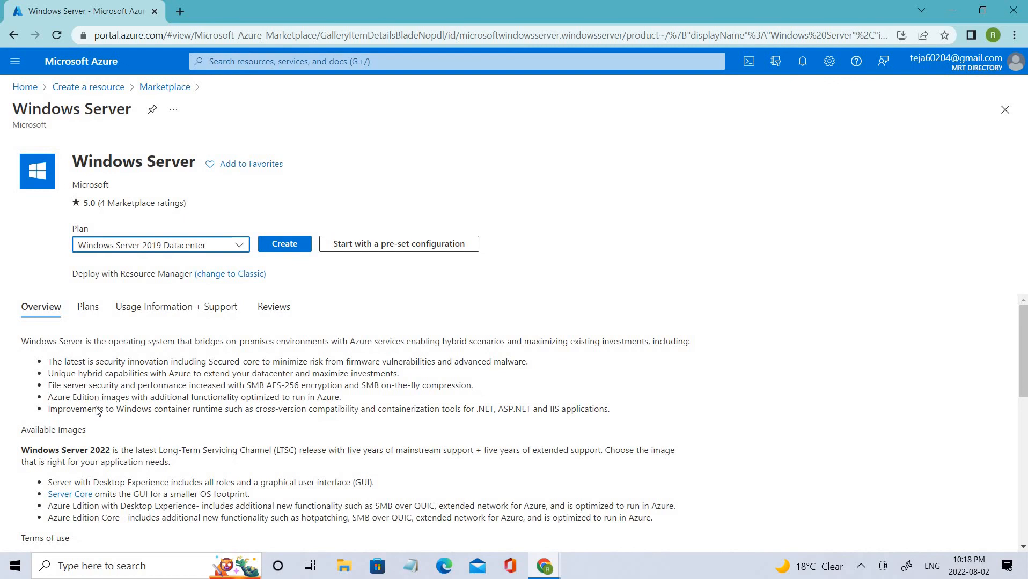
{"action": "scroll", "coordinate": [97, 411], "scroll_direction": "down", "scroll_amount": 4}
{"action": "scroll", "coordinate": [81, 457], "scroll_direction": "up", "scroll_amount": 4}
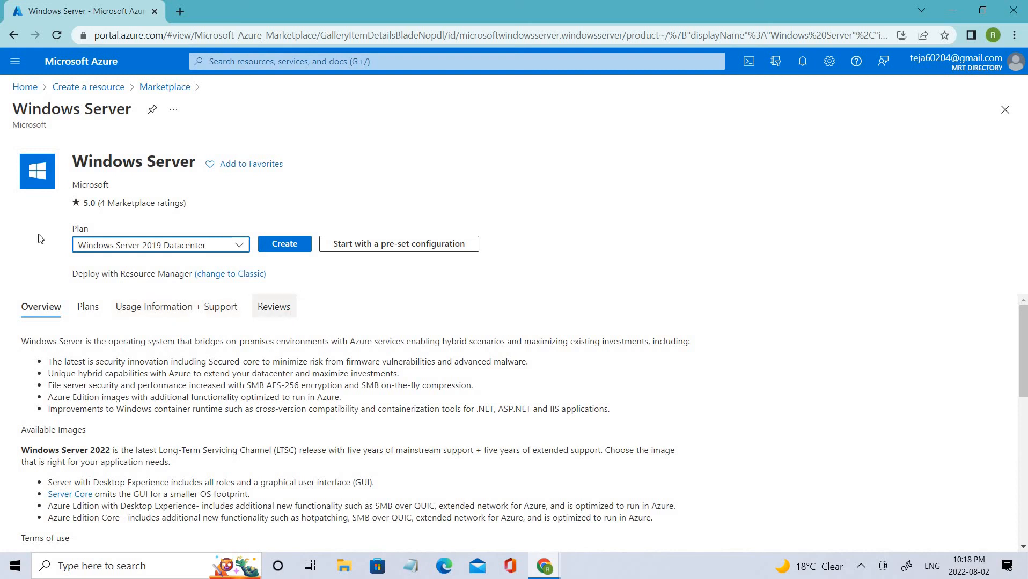
{"action": "left_click", "coordinate": [294, 248]}
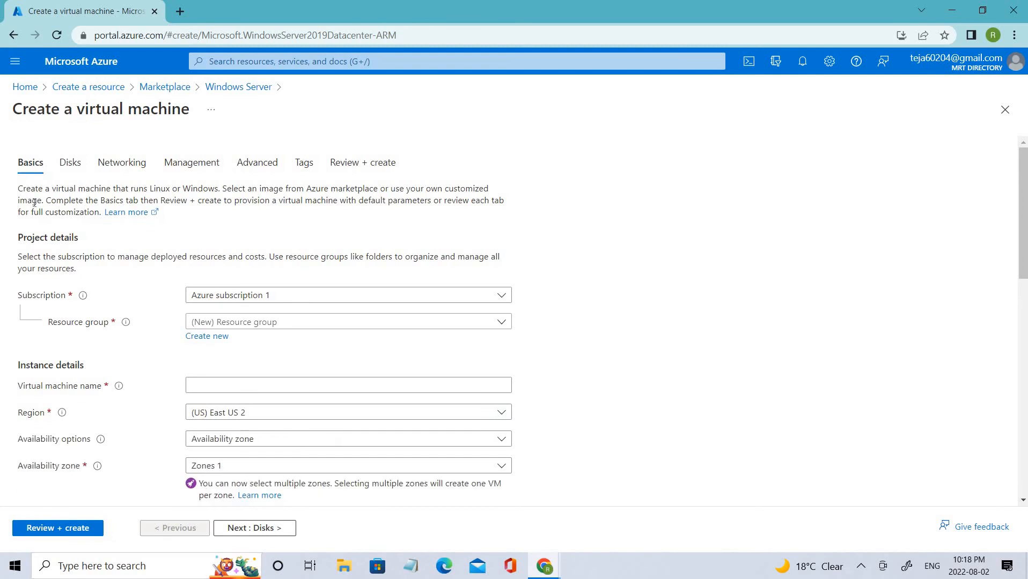
Step: Check the existing resource groups on the Basics tab, then choose to create a new one
{"action": "left_click_drag", "start_coordinate": [10, 106], "coordinate": [222, 134]}
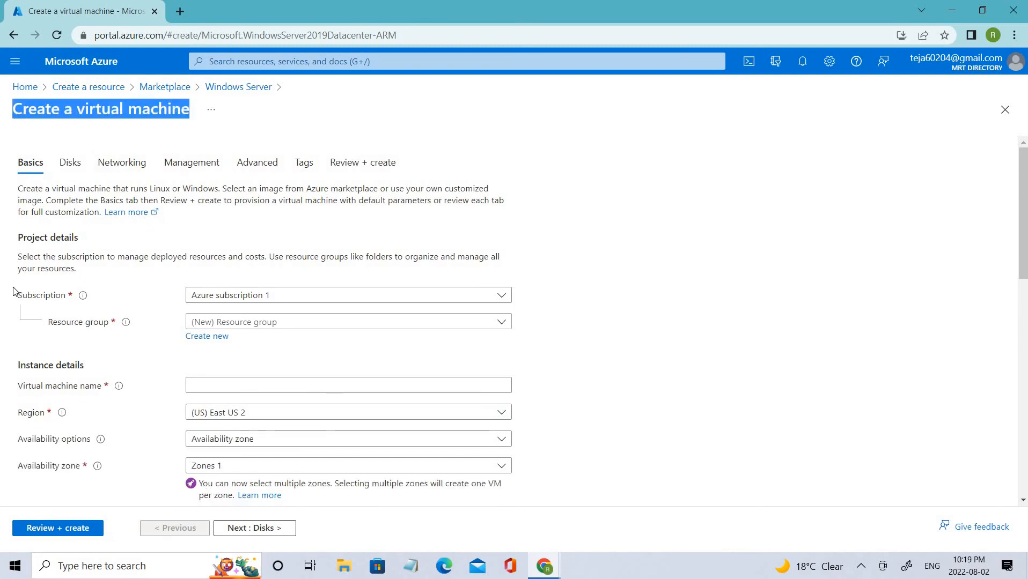
{"action": "left_click", "coordinate": [102, 298]}
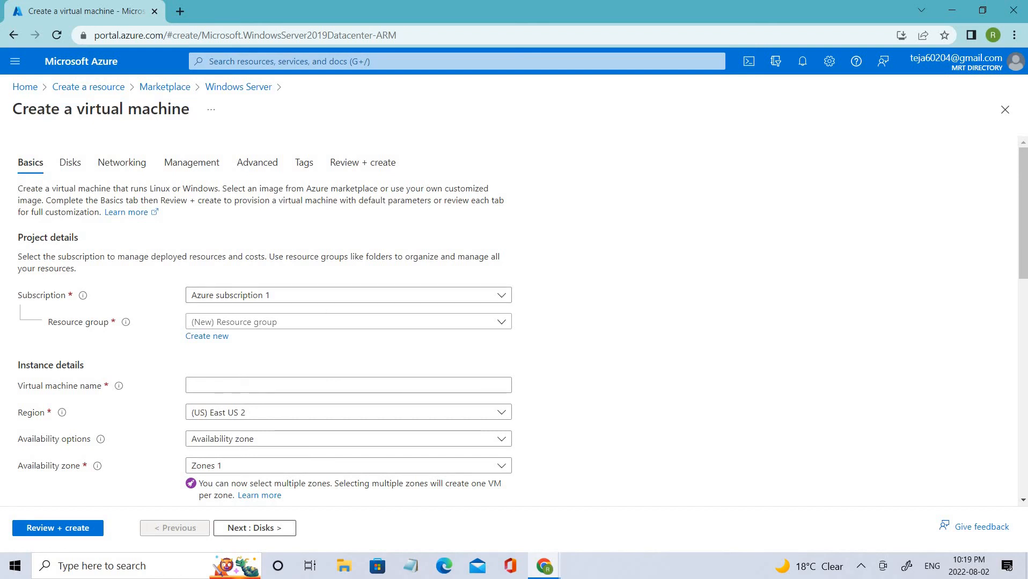
{"action": "left_click", "coordinate": [267, 326]}
{"action": "left_click", "coordinate": [928, 386]}
{"action": "left_click", "coordinate": [419, 327]}
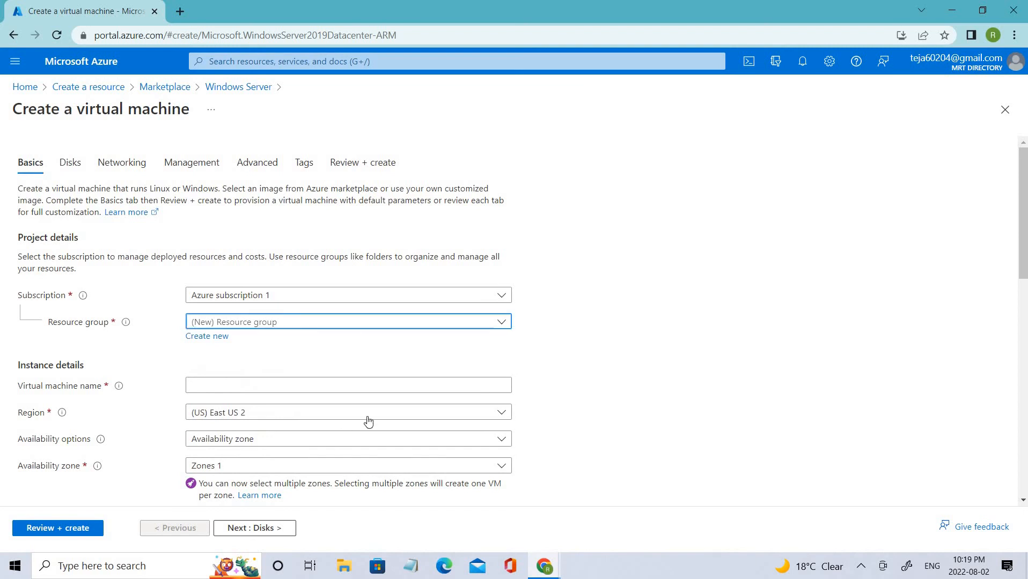
{"action": "left_click", "coordinate": [893, 420]}
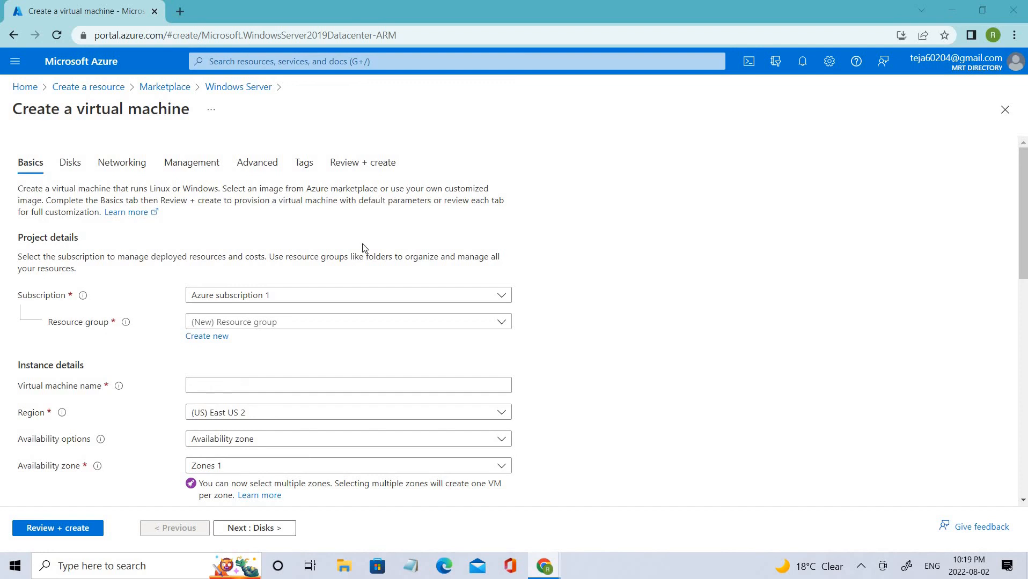
{"action": "left_click", "coordinate": [279, 325]}
{"action": "left_click", "coordinate": [747, 312]}
Step: Create a new resource group named sc300KeyVaultrg for the VM
{"action": "left_click", "coordinate": [207, 336]}
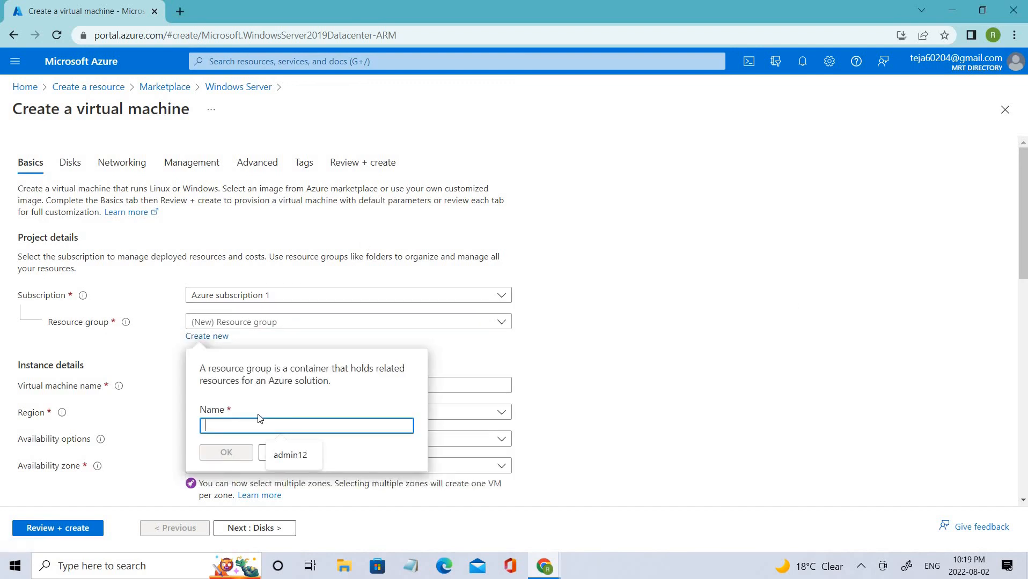
{"action": "type", "text": "sc300KeyVaultrg"}
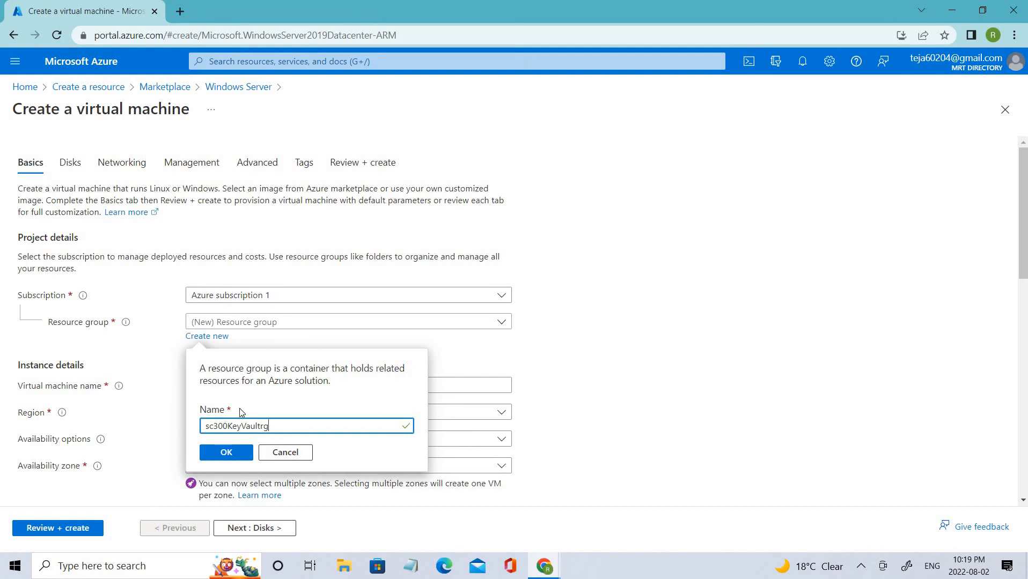
{"action": "left_click", "coordinate": [210, 459]}
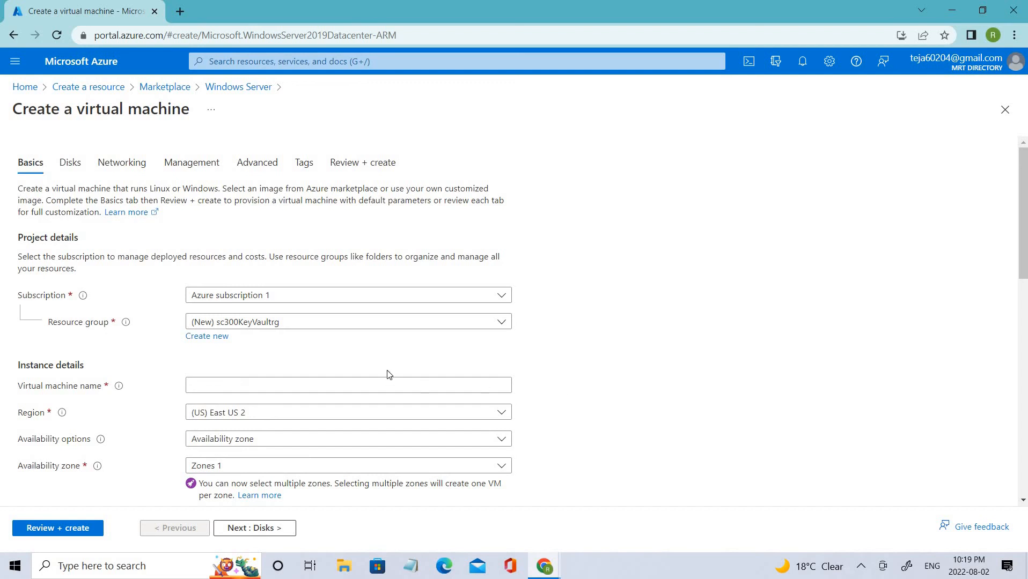
Step: Name the virtual machine Sc300vmlab16
{"action": "left_click", "coordinate": [338, 389]}
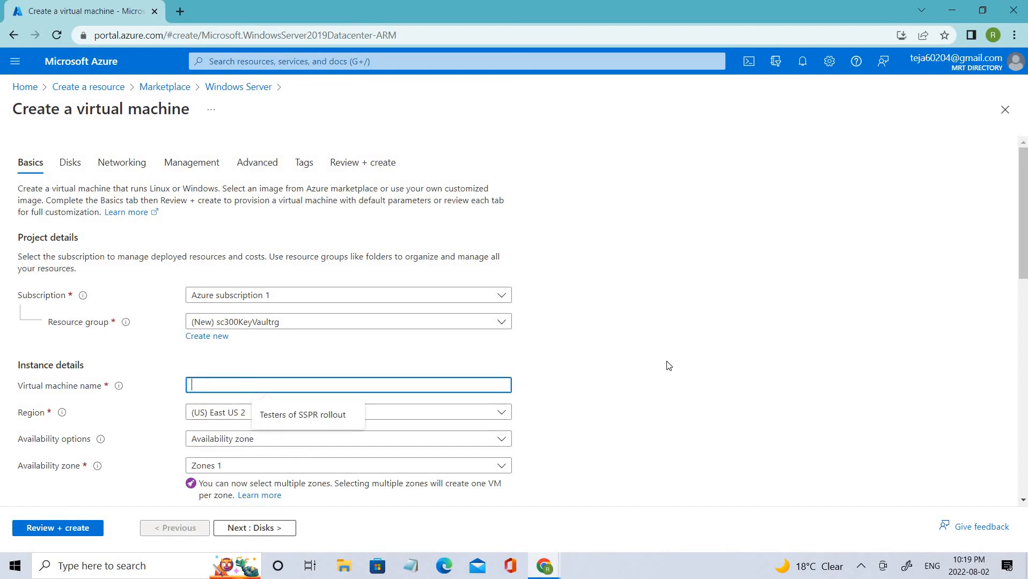
{"action": "type", "text": "Sc3"}
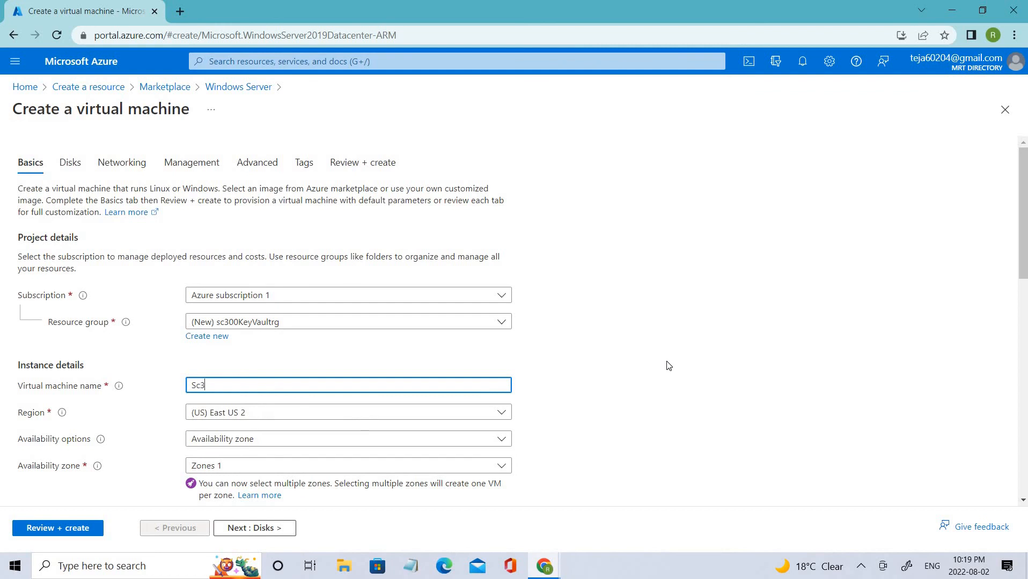
{"action": "type", "text": "00vmlab16"}
{"action": "left_click", "coordinate": [762, 316]}
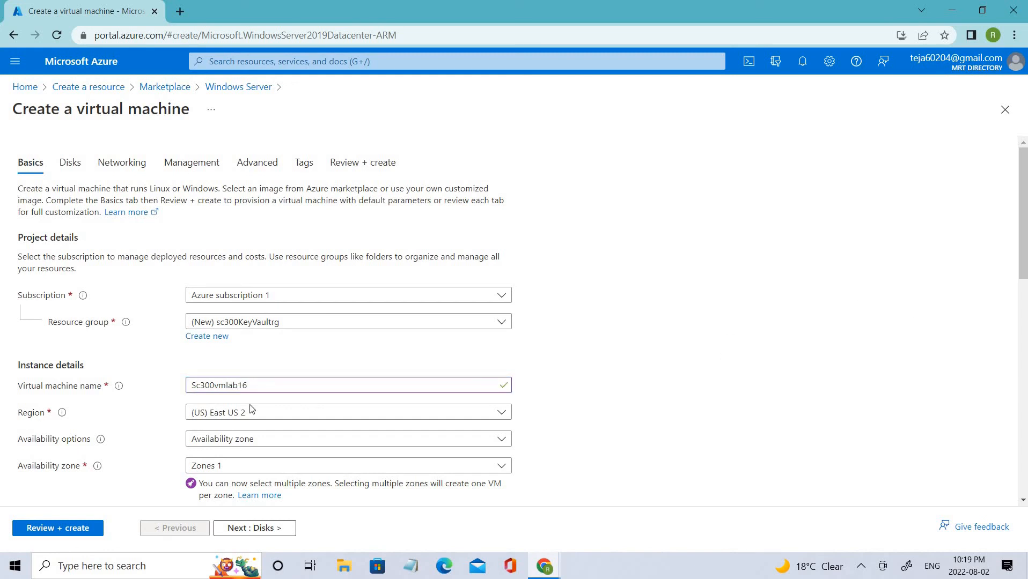
Step: Change the VM region from (US) East US 2 to (US) East US
{"action": "left_click", "coordinate": [403, 418]}
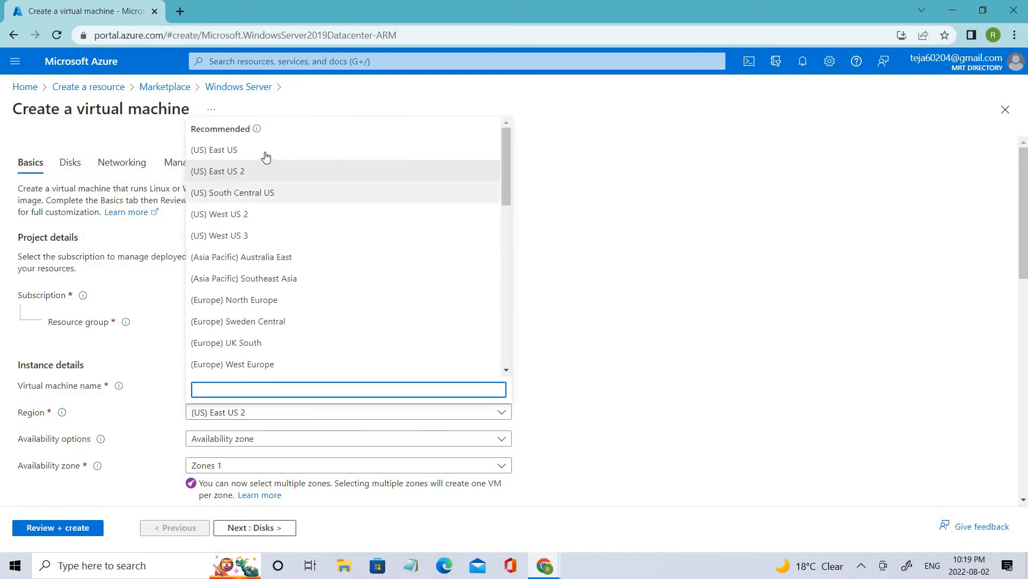
{"action": "left_click", "coordinate": [266, 157]}
{"action": "scroll", "coordinate": [432, 438], "scroll_direction": "down", "scroll_amount": 3}
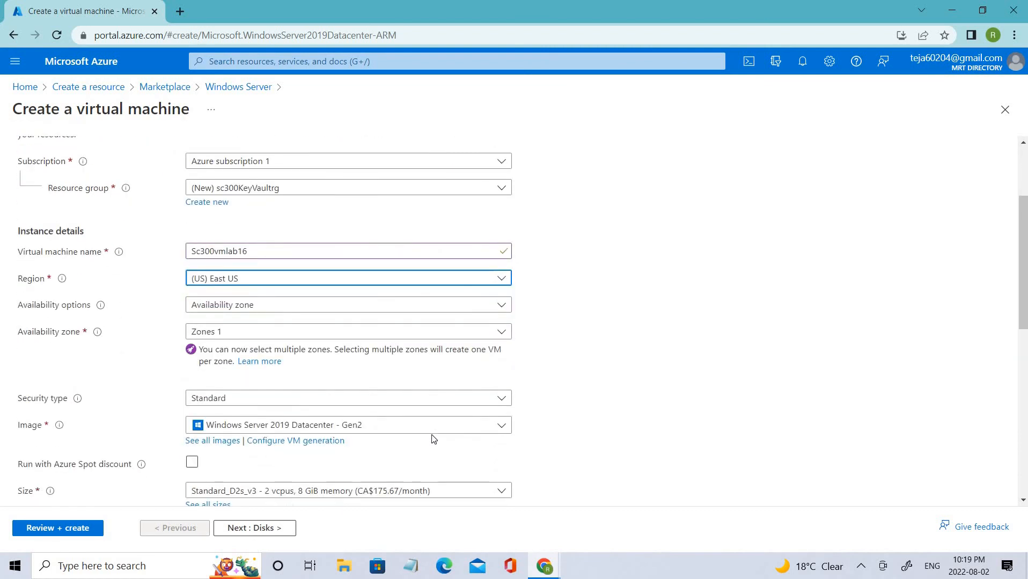
{"action": "scroll", "coordinate": [433, 439], "scroll_direction": "down", "scroll_amount": 3}
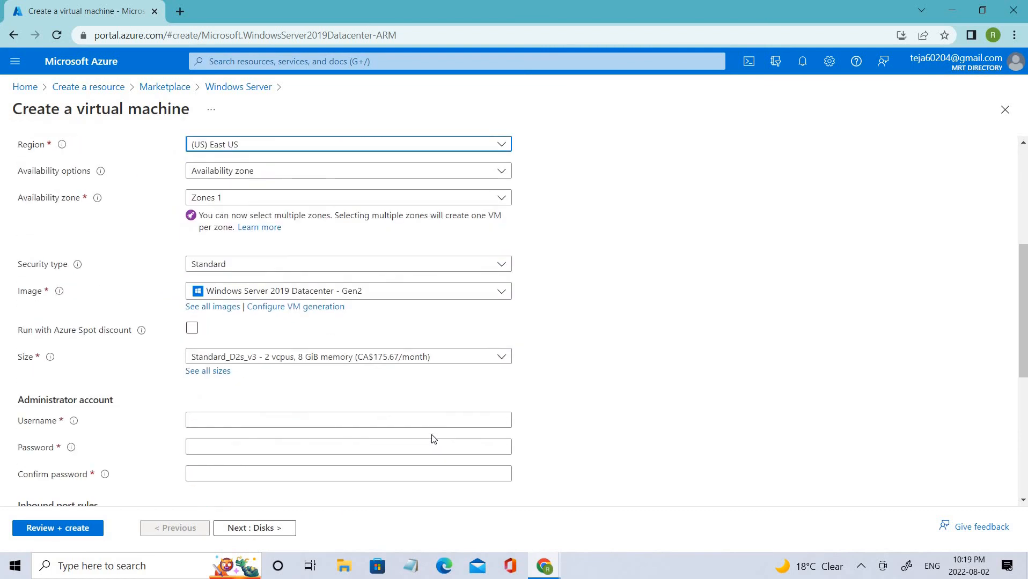
{"action": "scroll", "coordinate": [283, 385], "scroll_direction": "down", "scroll_amount": 3}
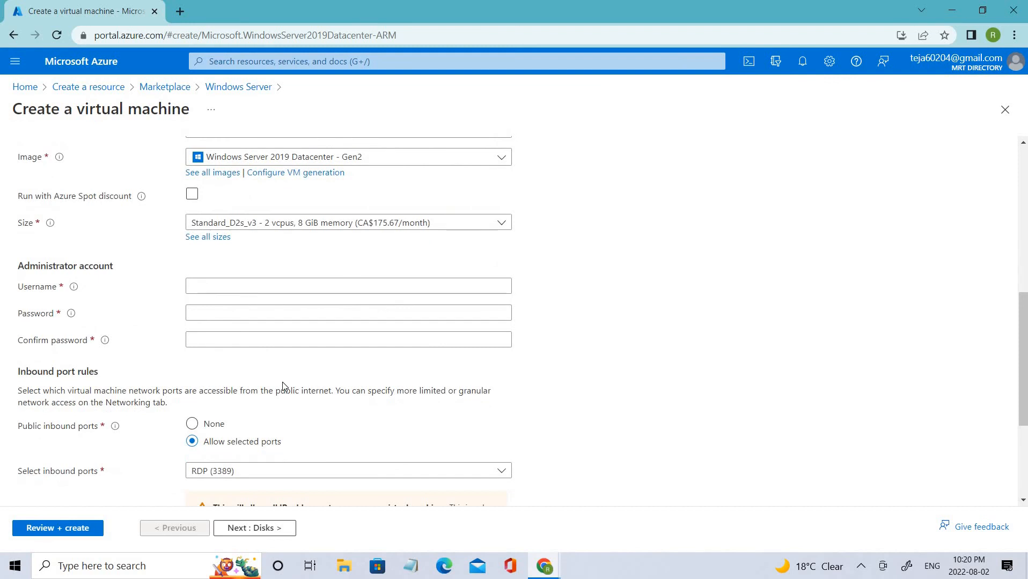
Step: Set the administrator username to admin12
{"action": "double_click", "coordinate": [105, 290]}
{"action": "left_click", "coordinate": [411, 566]}
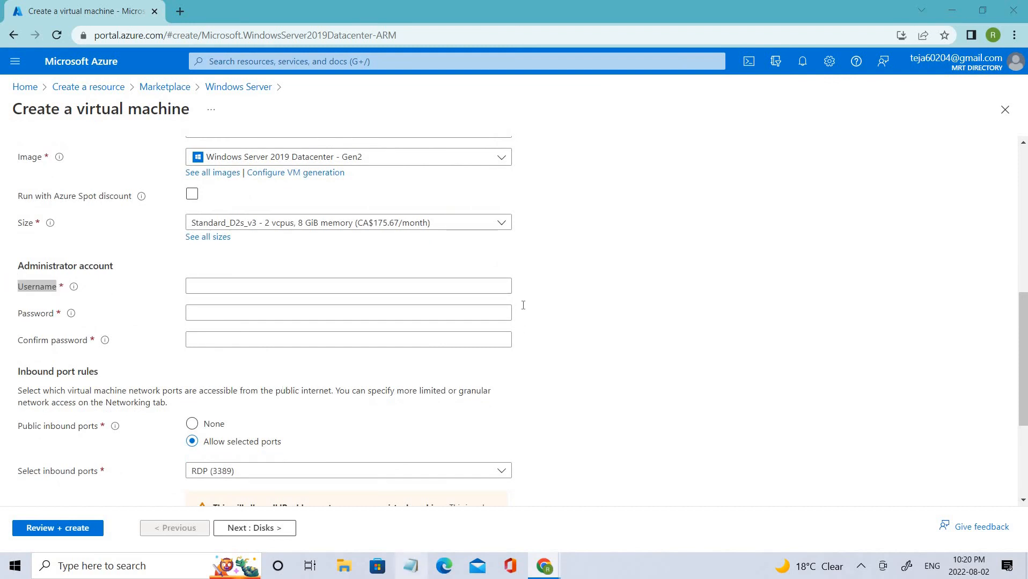
{"action": "left_click_drag", "start_coordinate": [373, 162], "coordinate": [1027, 163]}
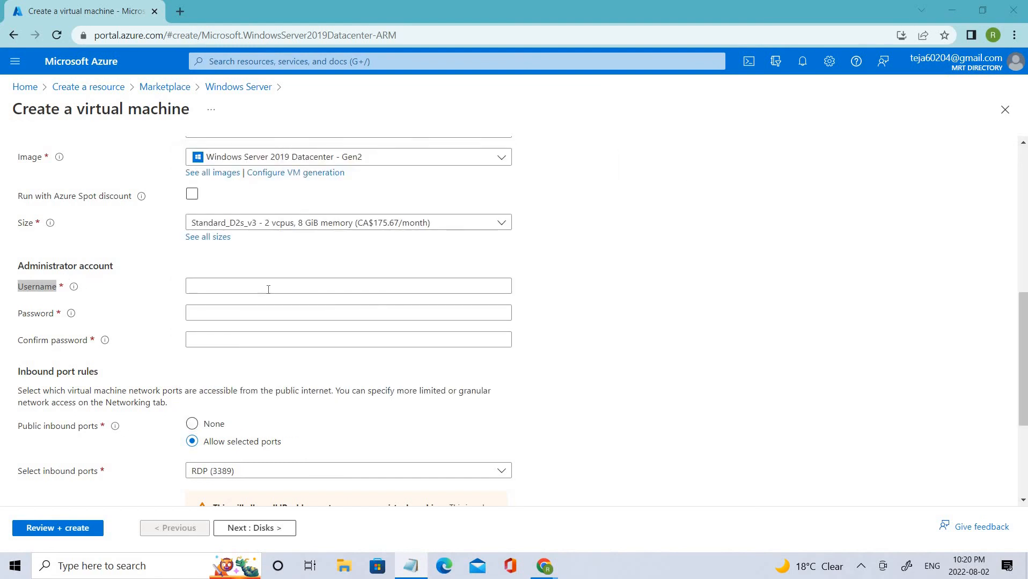
{"action": "left_click", "coordinate": [269, 290]}
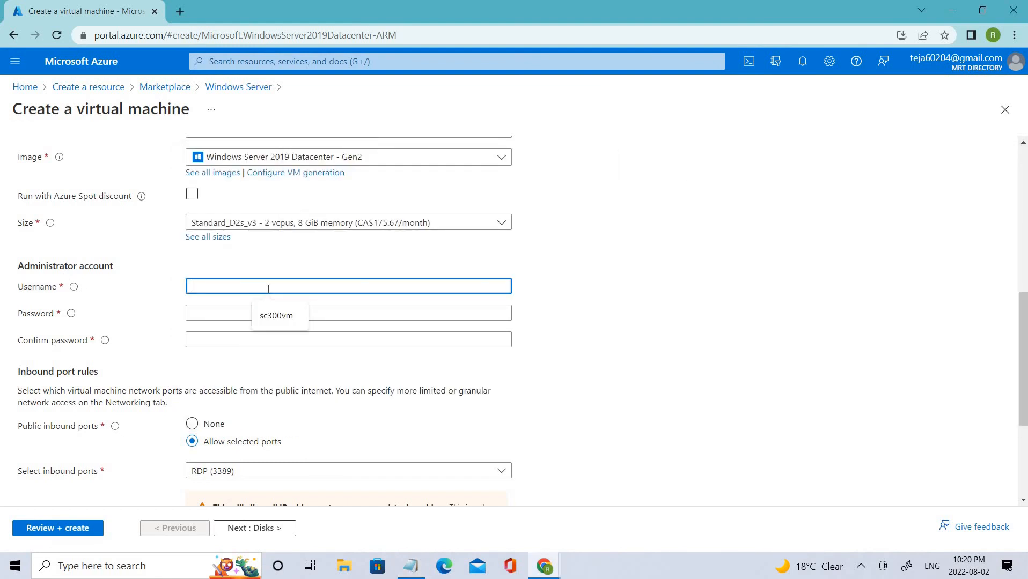
{"action": "type", "text": "admin12"}
{"action": "key", "text": "Tab"}
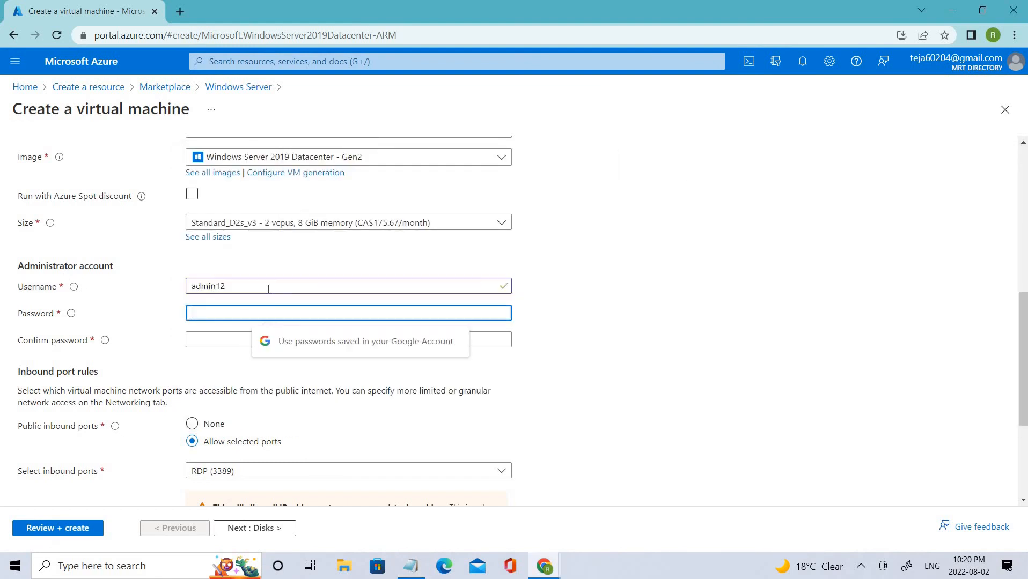
Step: Enter the administrator password and its confirmation using the credentials in Notepad
{"action": "type", "text": "*********"}
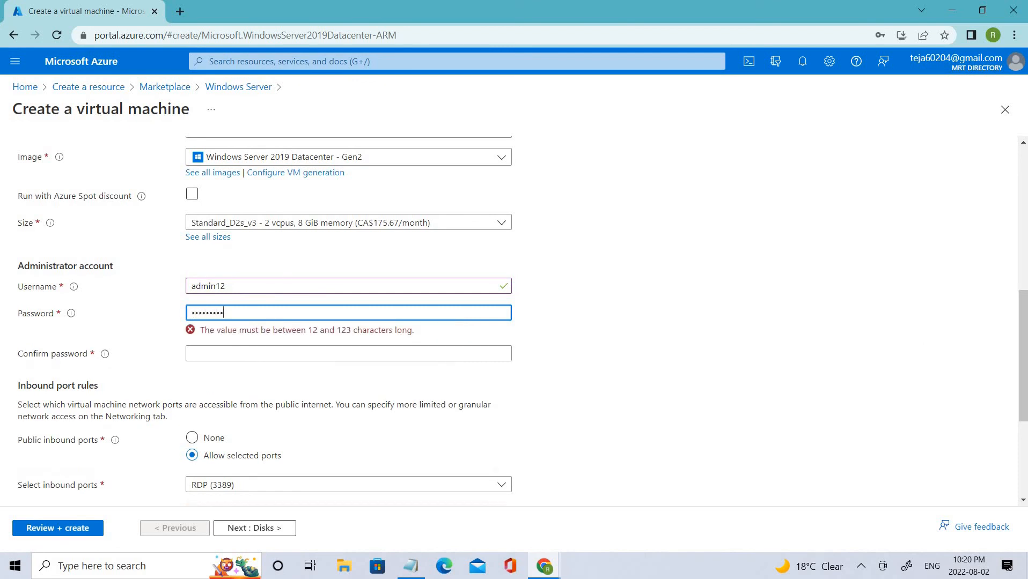
{"action": "key", "text": "alt+Tab"}
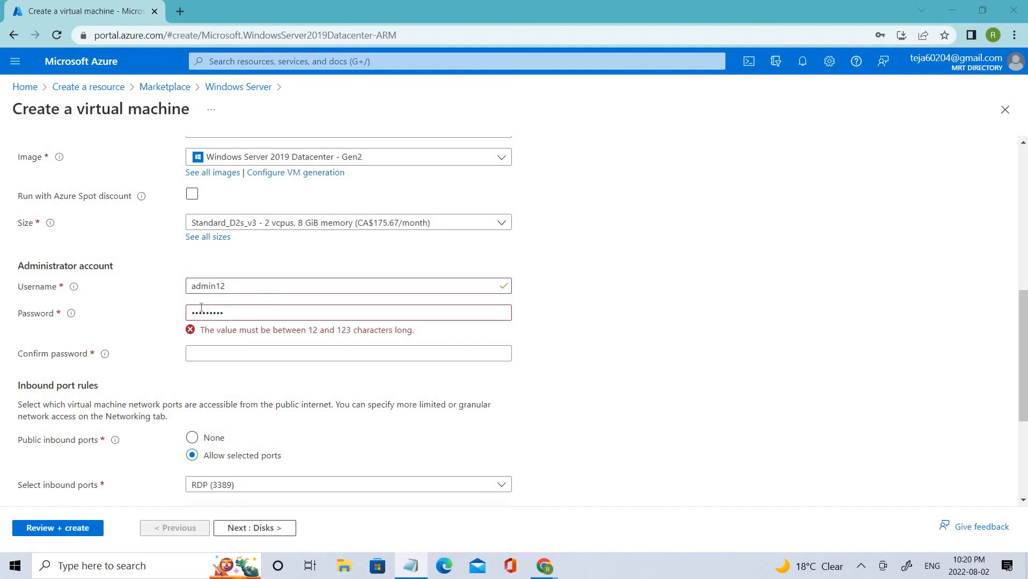
{"action": "left_click", "coordinate": [226, 354]}
{"action": "type", "text": "•"}
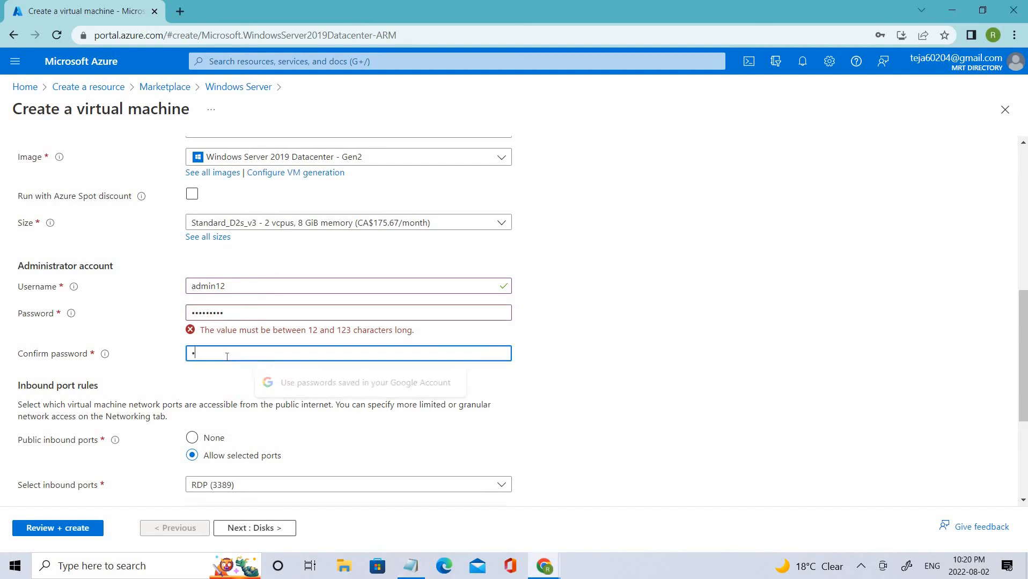
{"action": "type", "text": "••••••••"}
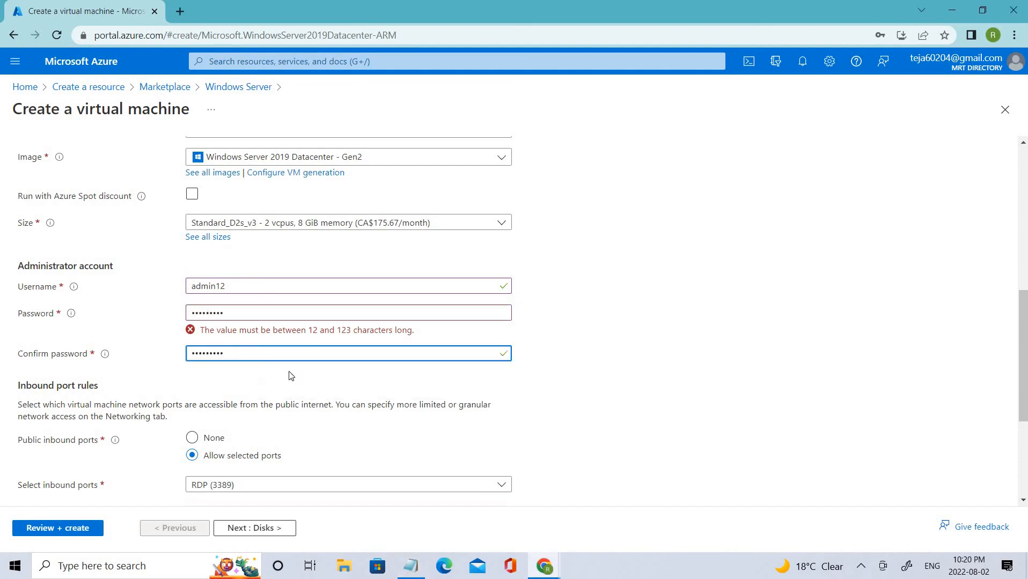
Step: Replace both password fields with a longer matching password that passes validation
{"action": "left_click", "coordinate": [285, 311]}
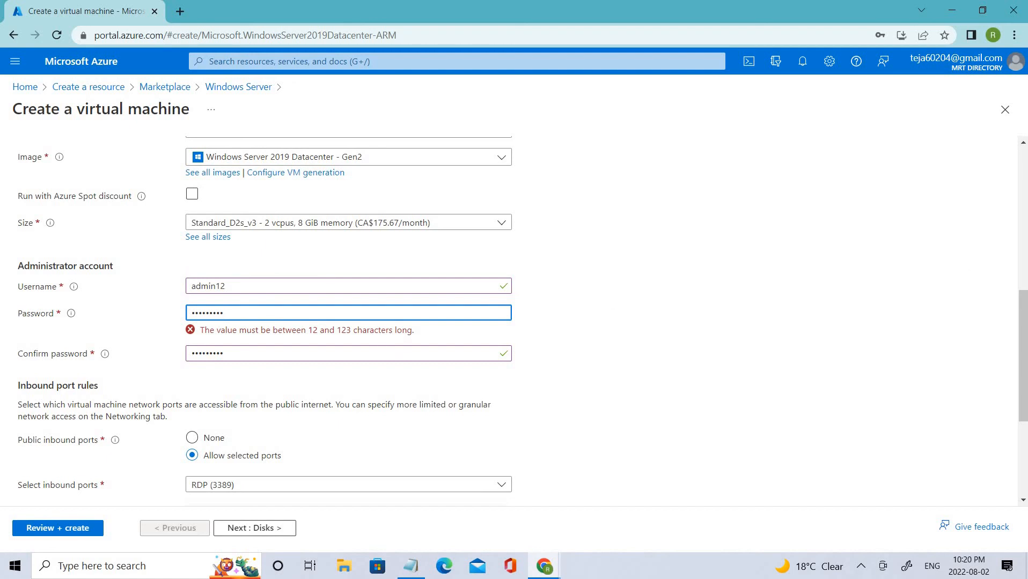
{"action": "key", "text": "alt+Tab"}
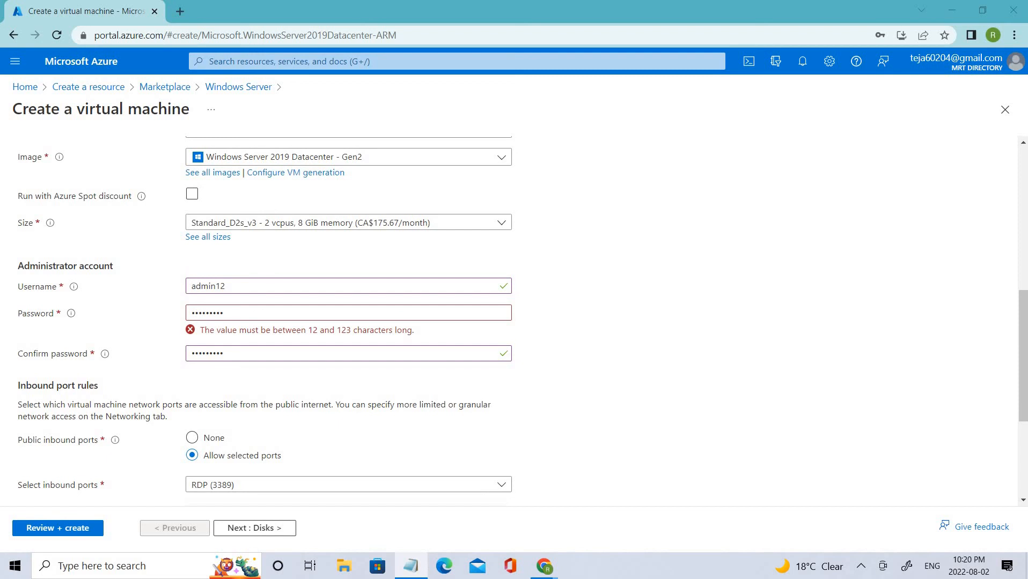
{"action": "left_click", "coordinate": [251, 309]}
{"action": "key", "text": "ctrl+a"}
{"action": "key", "text": "ctrl+v"}
{"action": "left_click", "coordinate": [249, 353]}
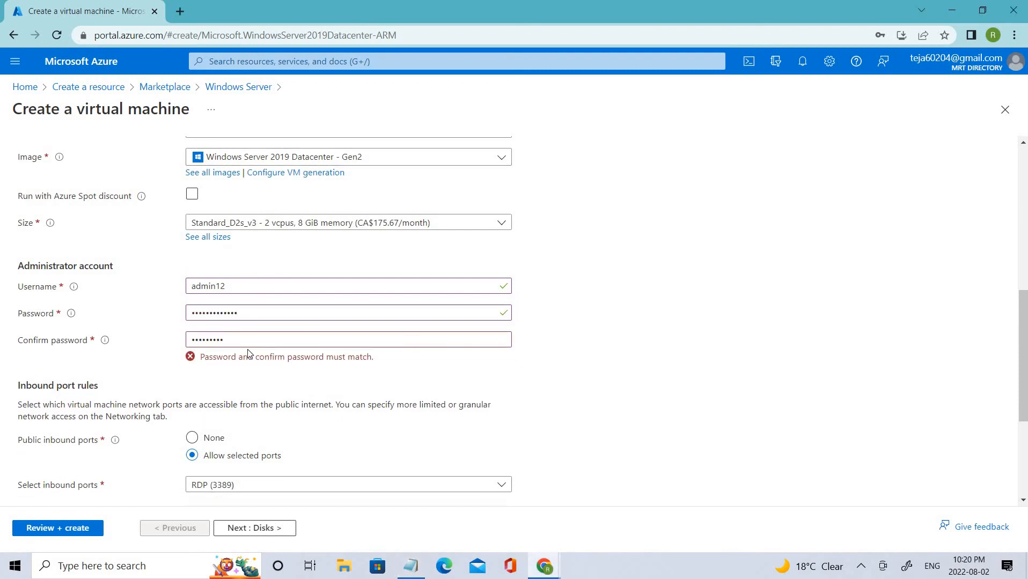
{"action": "left_click", "coordinate": [246, 344]}
{"action": "key", "text": "ctrl+a"}
{"action": "key", "text": "ctrl+v"}
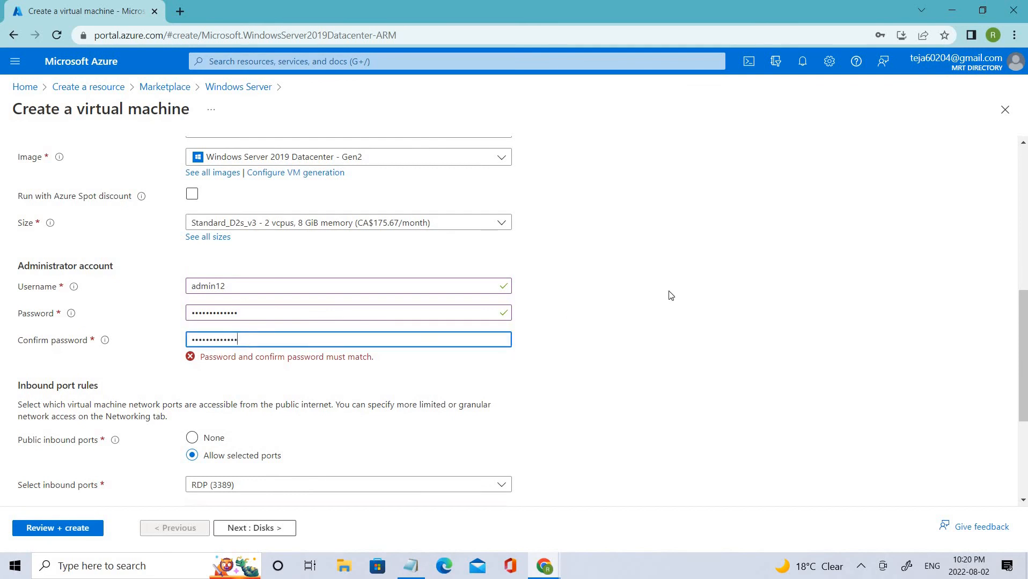
{"action": "left_click", "coordinate": [682, 248]}
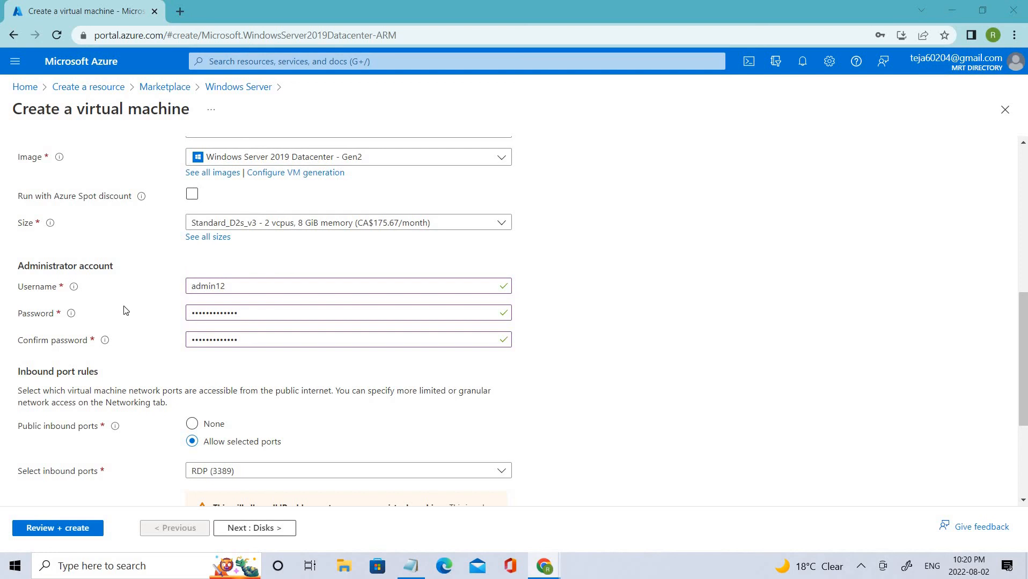
{"action": "scroll", "coordinate": [188, 312], "scroll_direction": "down", "scroll_amount": 1}
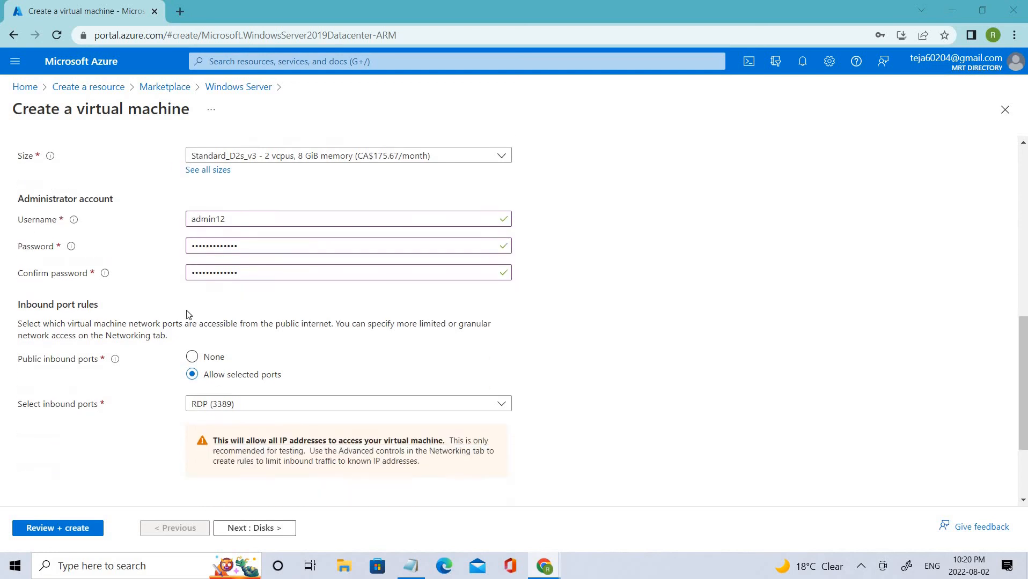
{"action": "scroll", "coordinate": [188, 315], "scroll_direction": "up", "scroll_amount": 8}
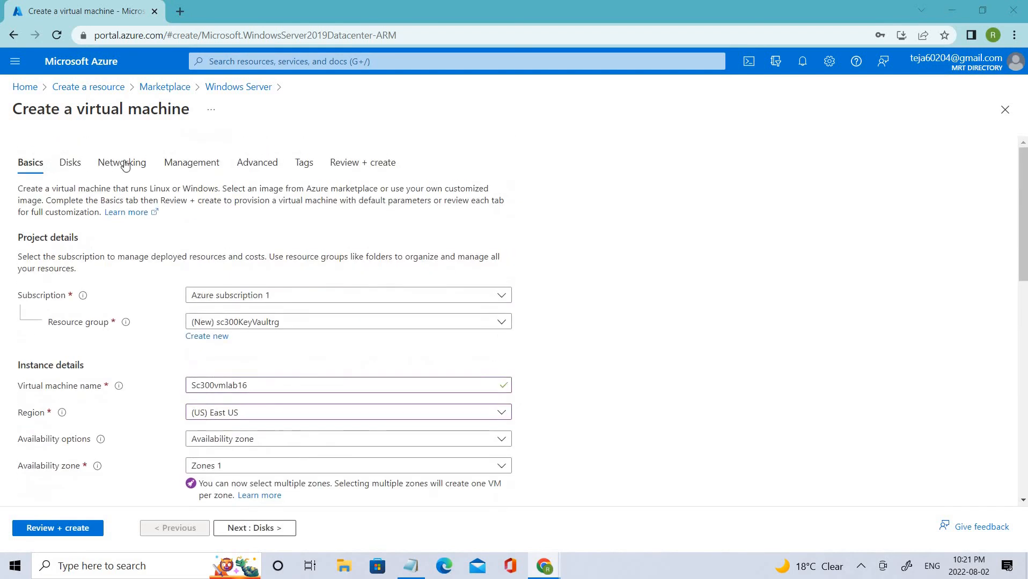
{"action": "left_click", "coordinate": [198, 167]}
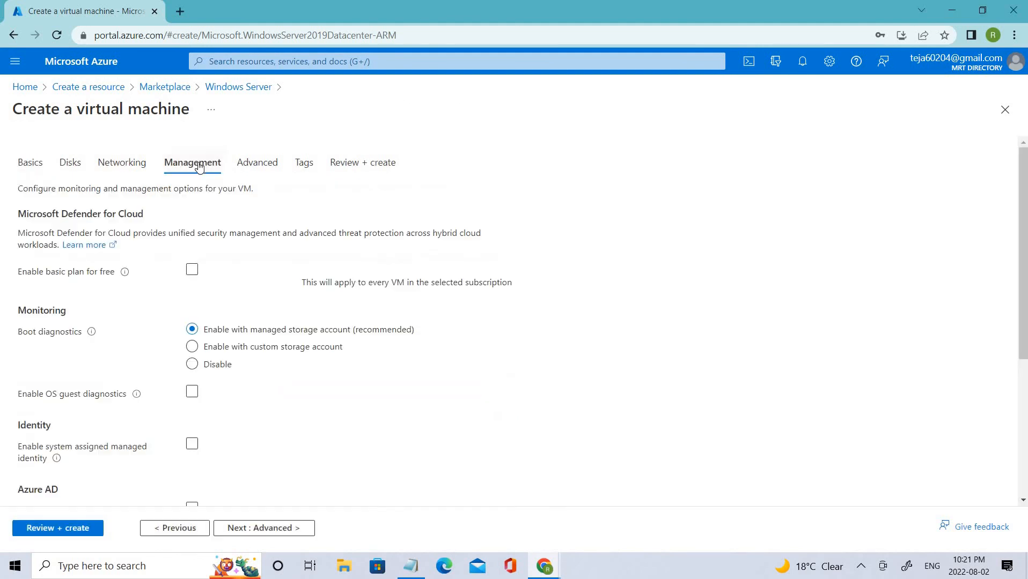
{"action": "scroll", "coordinate": [682, 213], "scroll_direction": "down", "scroll_amount": 3}
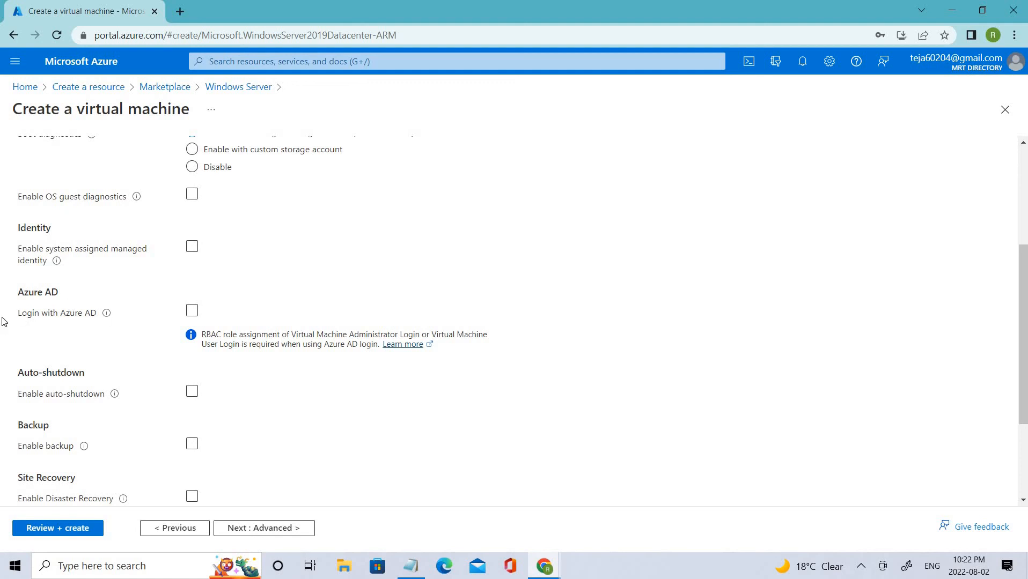
{"action": "left_click_drag", "start_coordinate": [17, 313], "coordinate": [192, 314]}
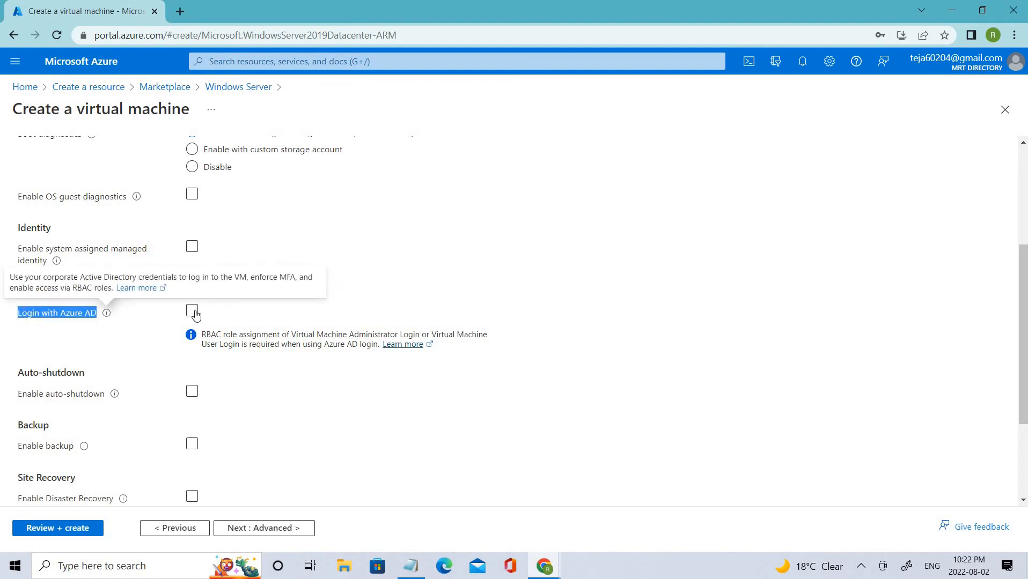
{"action": "left_click", "coordinate": [193, 312]}
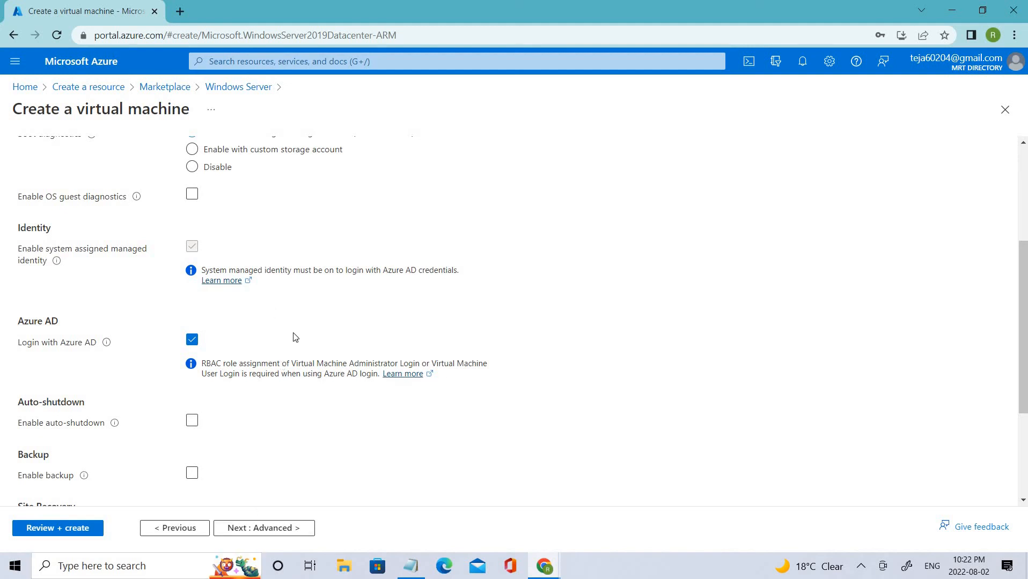
{"action": "scroll", "coordinate": [282, 395], "scroll_direction": "down", "scroll_amount": 3}
{"action": "scroll", "coordinate": [283, 396], "scroll_direction": "down", "scroll_amount": 1}
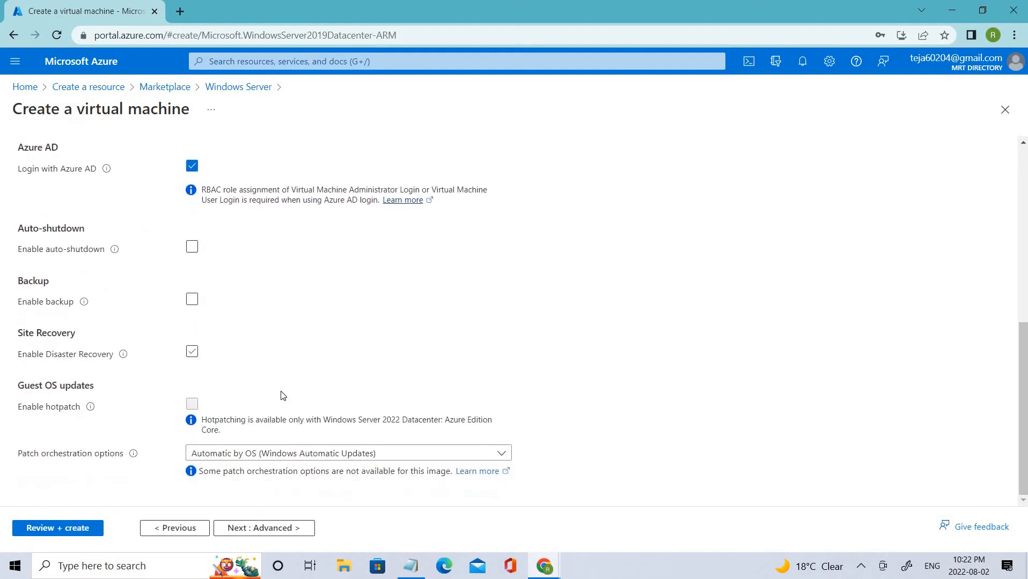
{"action": "scroll", "coordinate": [835, 344], "scroll_direction": "up", "scroll_amount": 7}
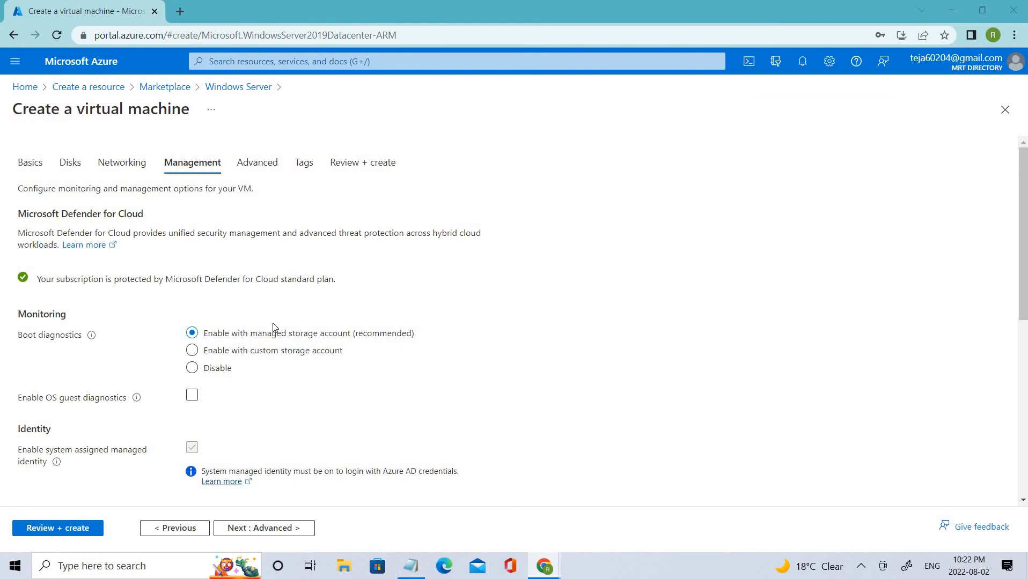
Step: Look over the Advanced, Tags and Networking settings without changing anything
{"action": "left_click", "coordinate": [248, 165]}
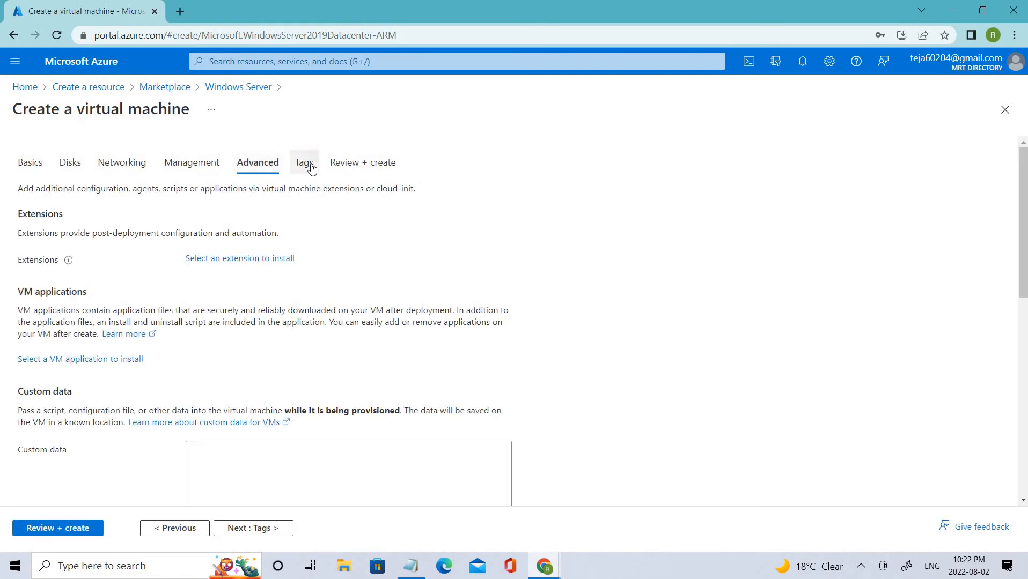
{"action": "left_click", "coordinate": [310, 168]}
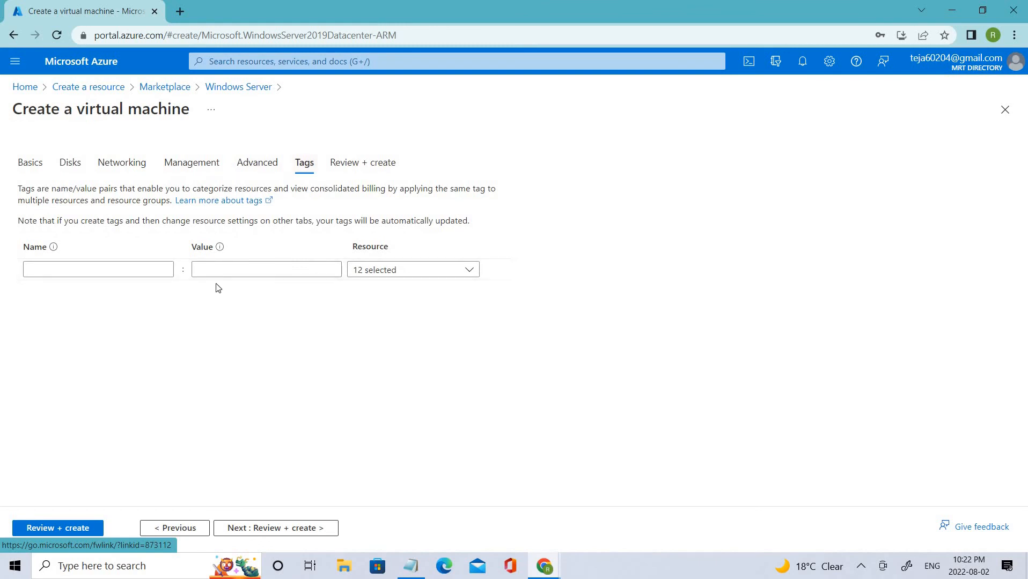
{"action": "left_click", "coordinate": [134, 166]}
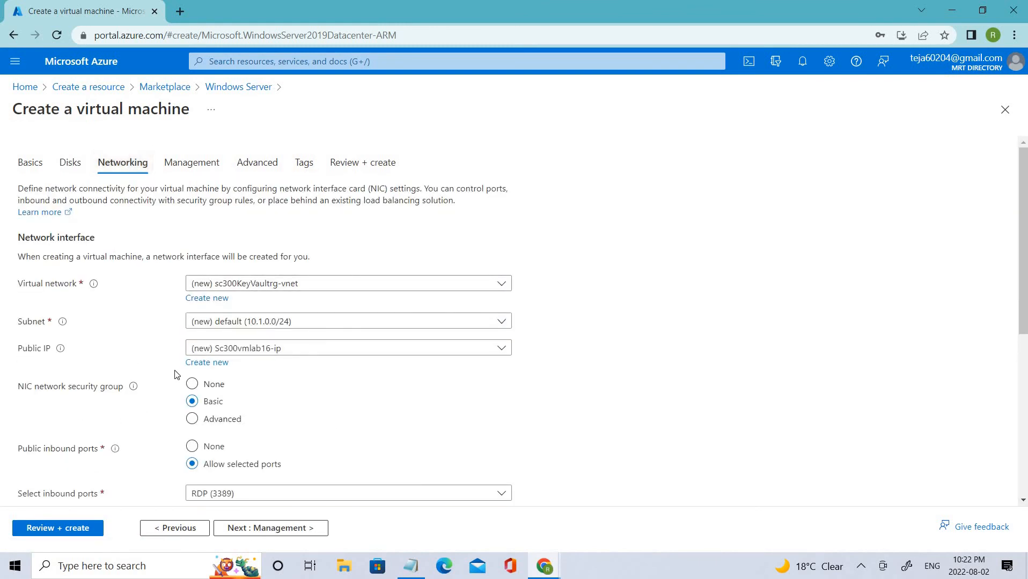
{"action": "scroll", "coordinate": [132, 202], "scroll_direction": "down", "scroll_amount": 3}
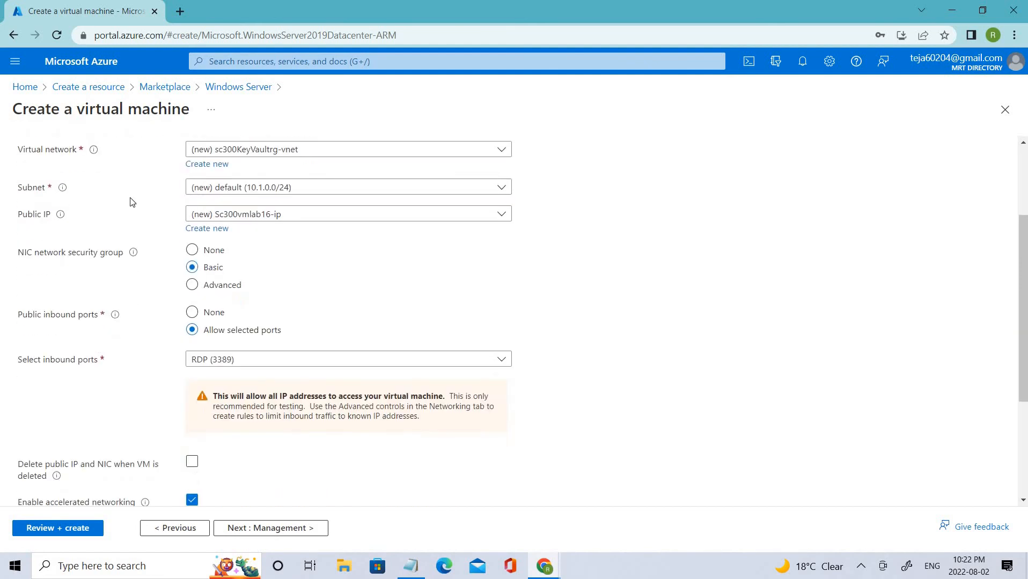
{"action": "scroll", "coordinate": [106, 138], "scroll_direction": "up", "scroll_amount": 3}
Step: Keep Premium SSD as the OS disk type and pass Review + create validation
{"action": "left_click", "coordinate": [78, 162]}
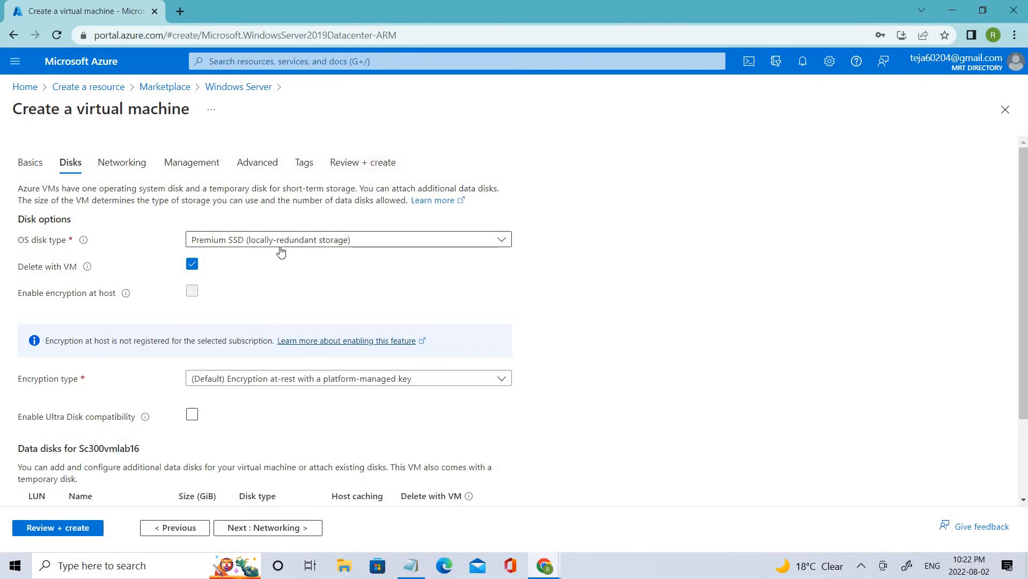
{"action": "left_click", "coordinate": [351, 239]}
{"action": "left_click", "coordinate": [351, 240]}
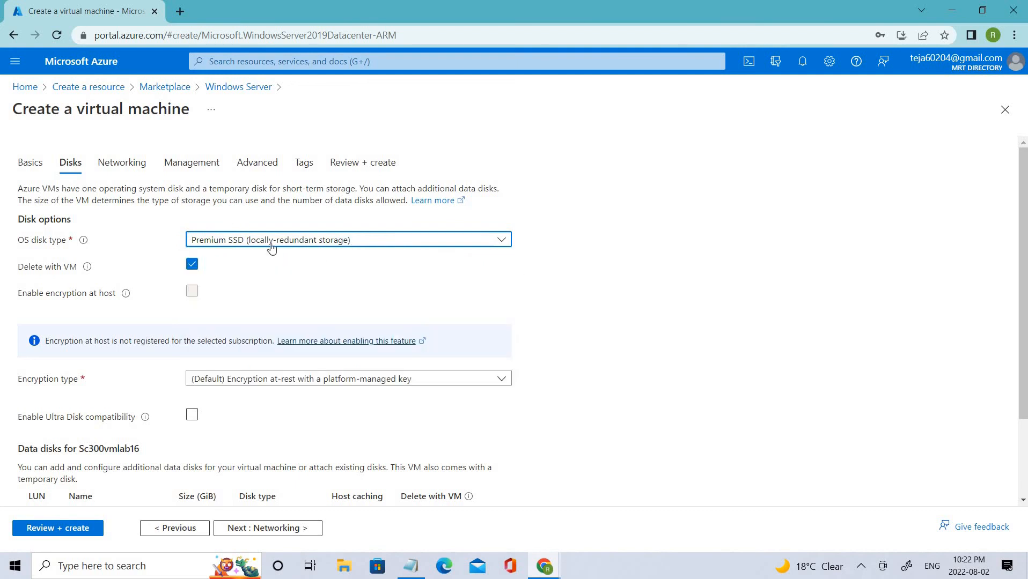
{"action": "left_click", "coordinate": [357, 167]}
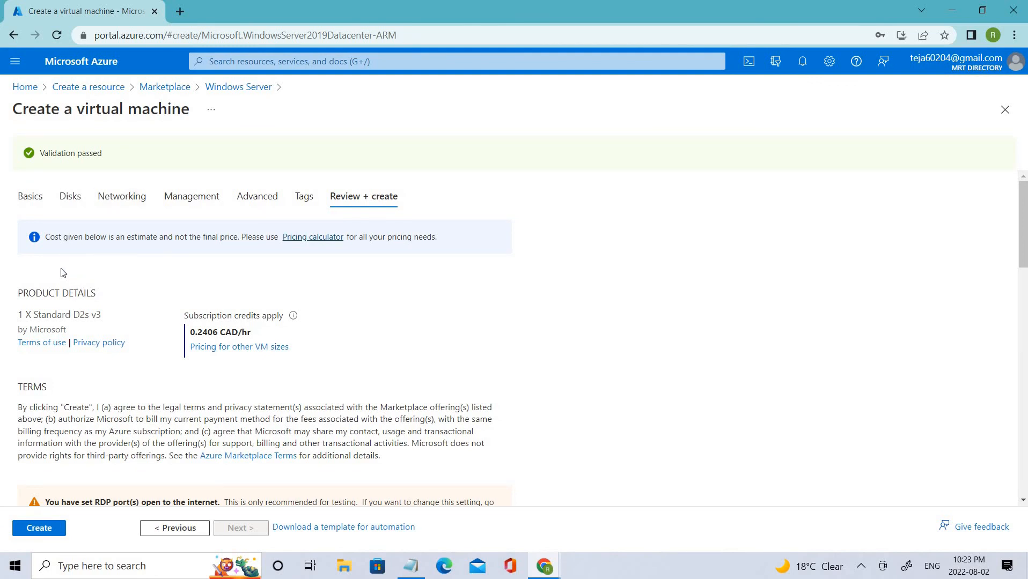
Step: Review the Standard D2s v3 pricing summary and start deploying Sc300vmlab16
{"action": "left_click_drag", "start_coordinate": [248, 336], "coordinate": [33, 397]}
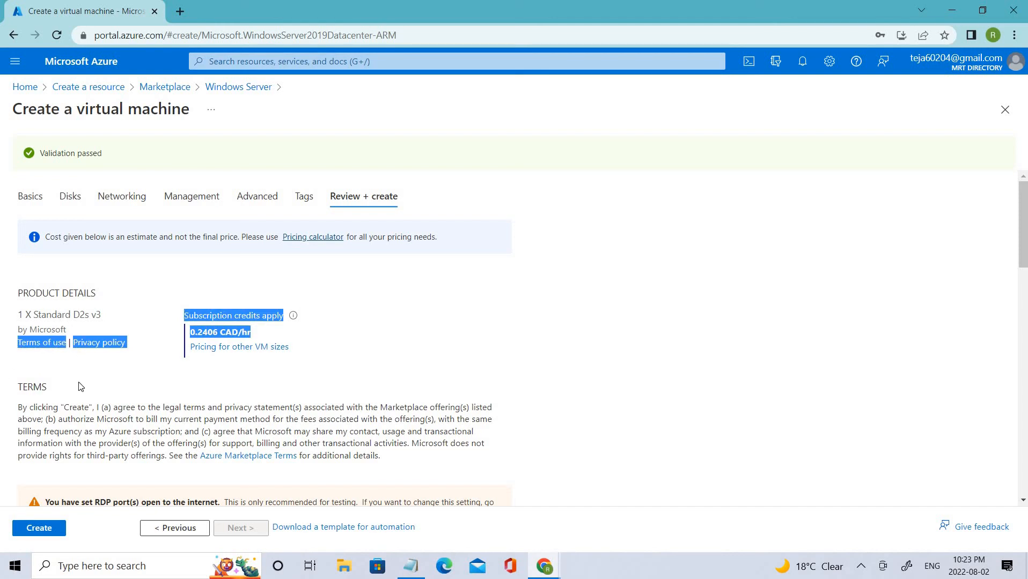
{"action": "left_click", "coordinate": [76, 400]}
{"action": "scroll", "coordinate": [78, 408], "scroll_direction": "down", "scroll_amount": 6}
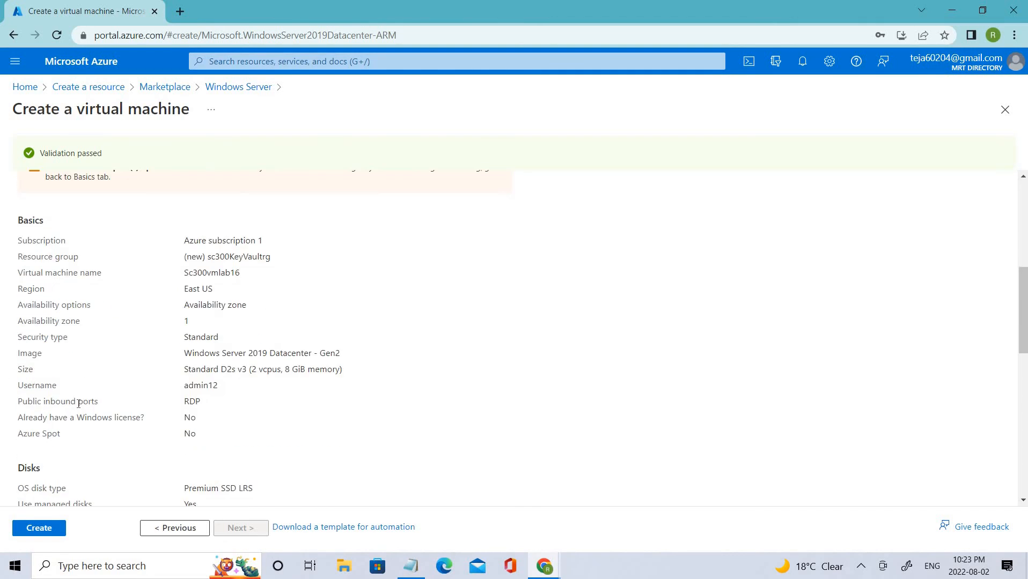
{"action": "scroll", "coordinate": [79, 405], "scroll_direction": "up", "scroll_amount": 1}
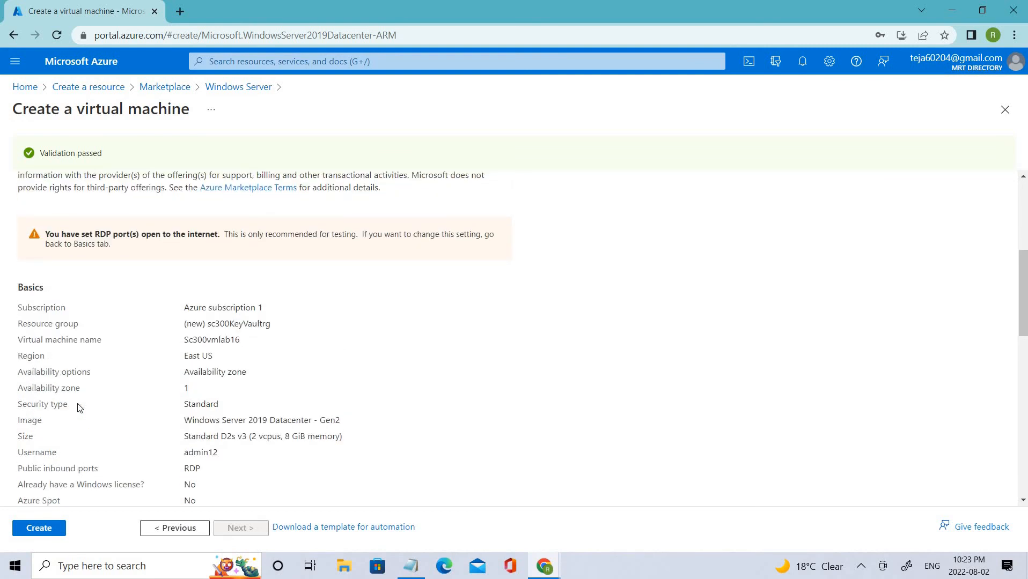
{"action": "scroll", "coordinate": [77, 407], "scroll_direction": "down", "scroll_amount": 12}
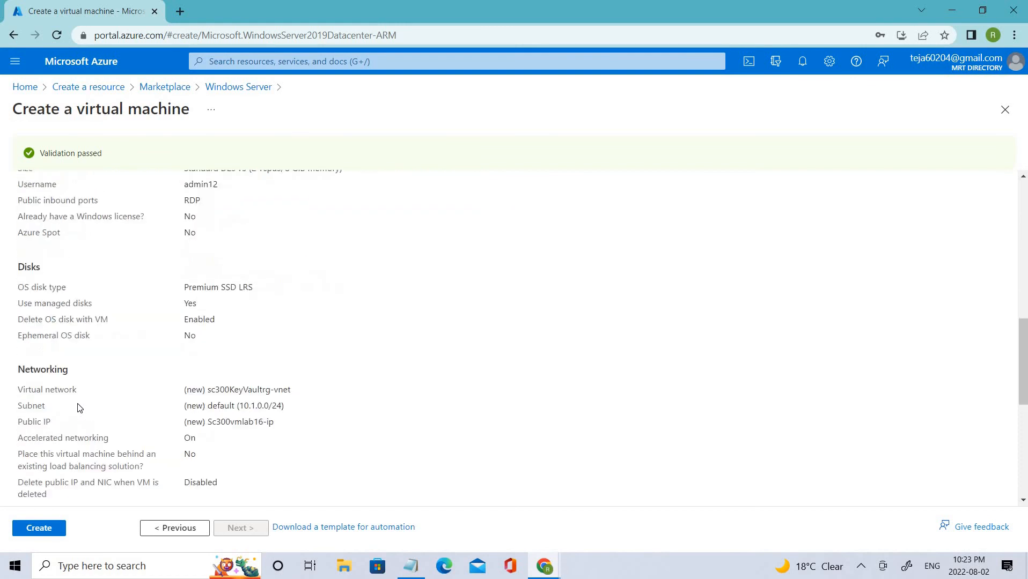
{"action": "left_click", "coordinate": [30, 531]}
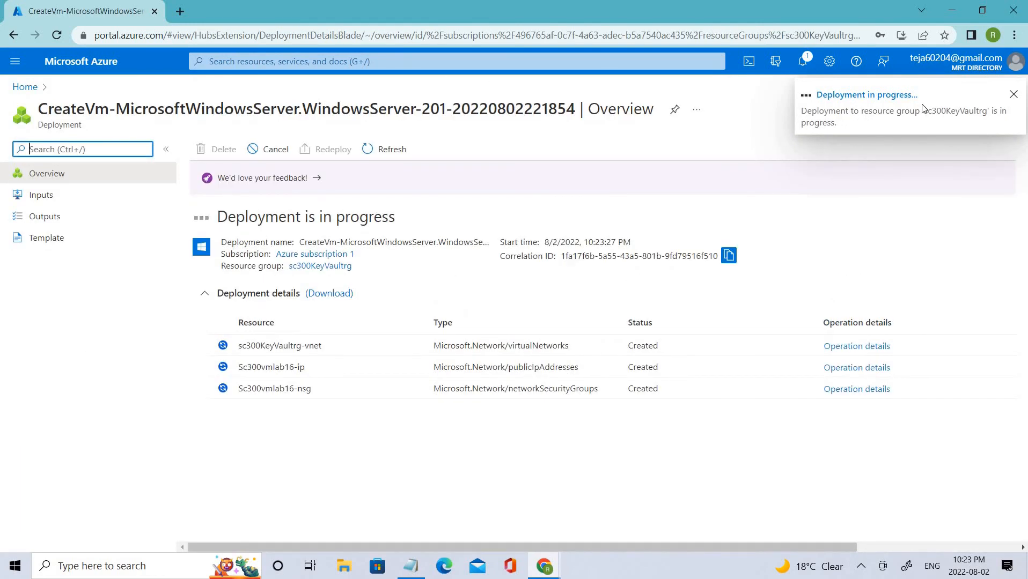
Step: Return Home and search 'virtual' to open the Virtual machines list
{"action": "left_click", "coordinate": [25, 87]}
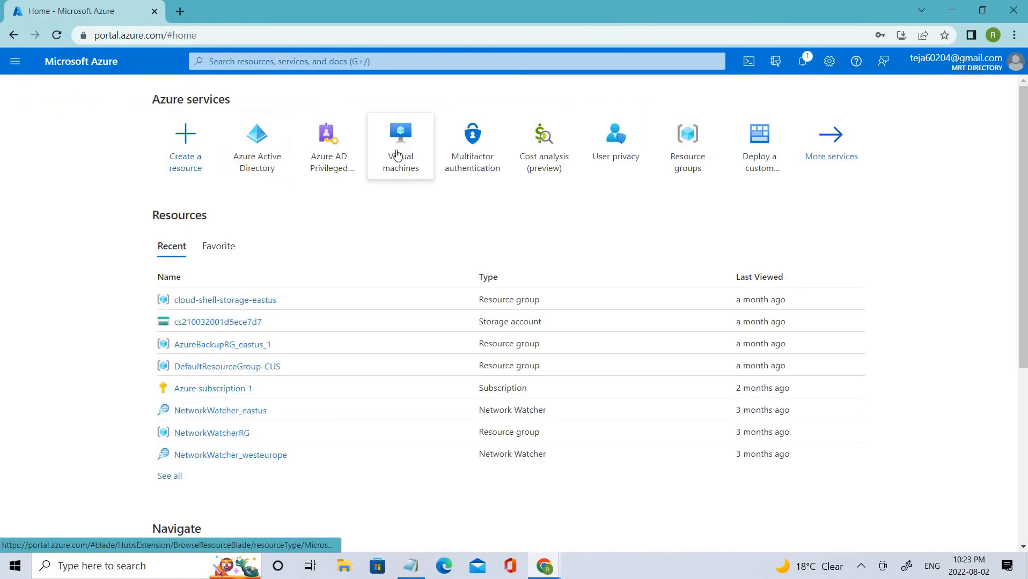
{"action": "left_click", "coordinate": [317, 66]}
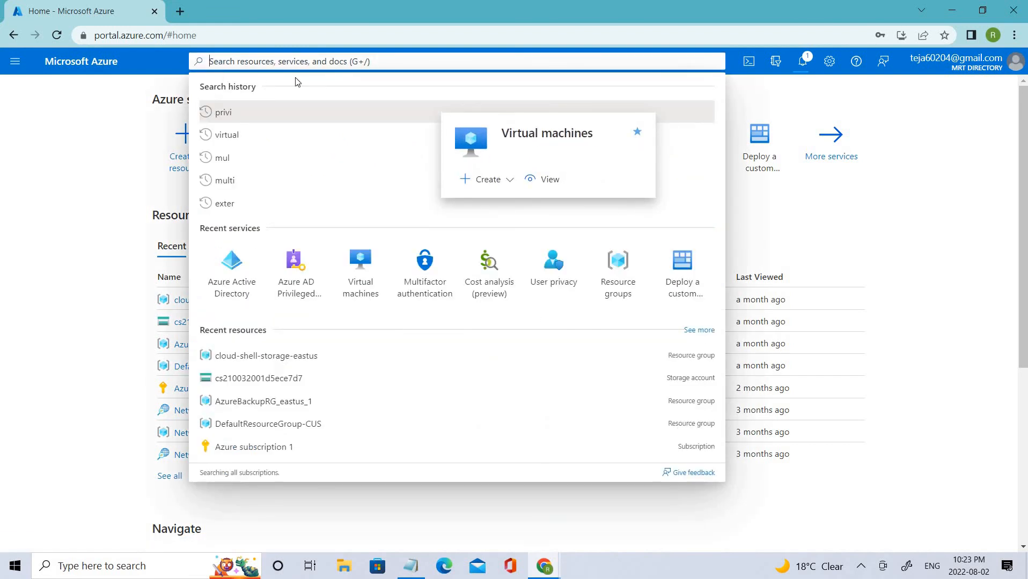
{"action": "type", "text": "virtual"}
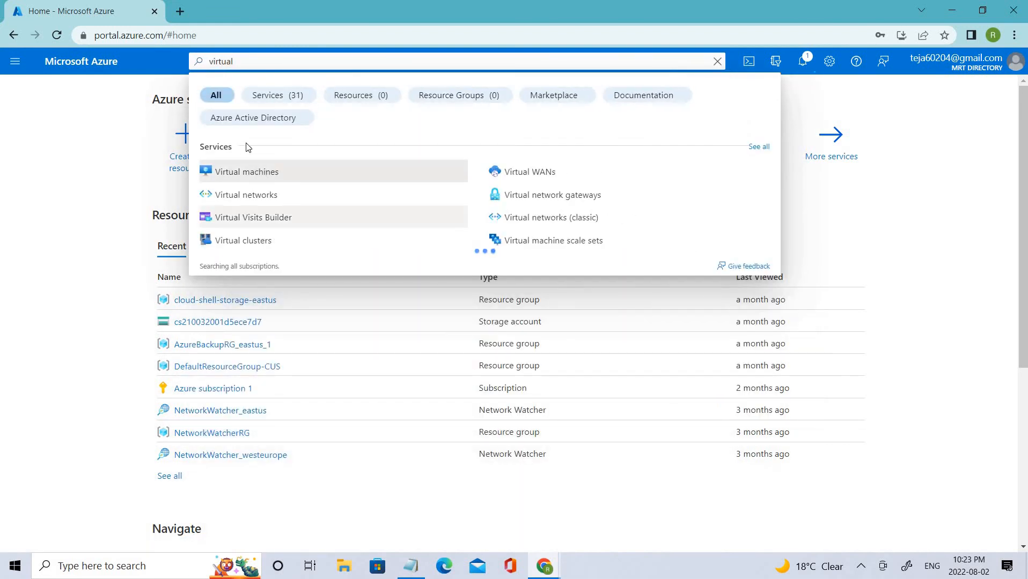
{"action": "left_click", "coordinate": [249, 175]}
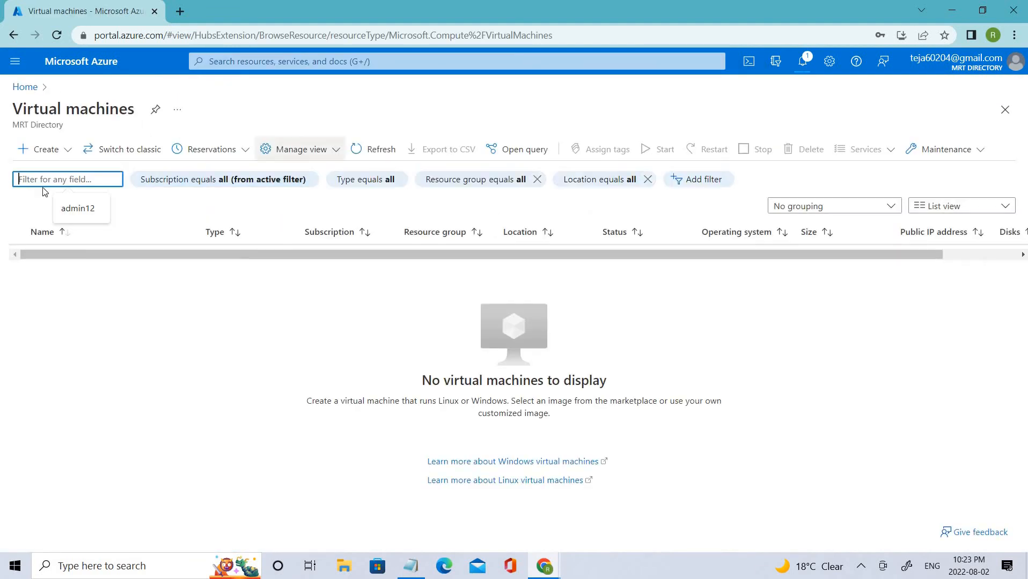
Step: Check the deployment notification and refresh the list until Sc300vmlab16 appears as Creating
{"action": "left_click", "coordinate": [356, 149]}
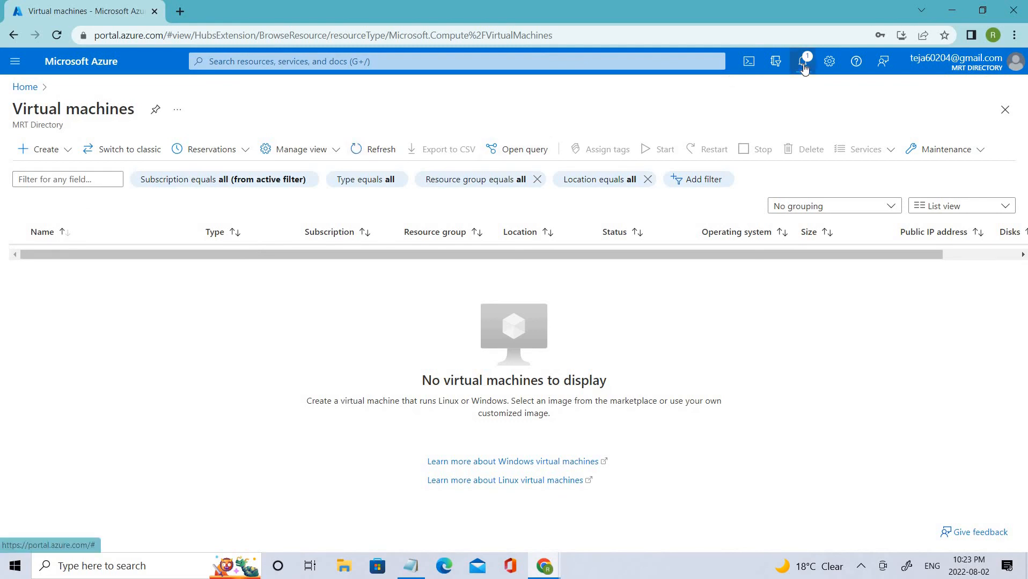
{"action": "left_click", "coordinate": [802, 63]}
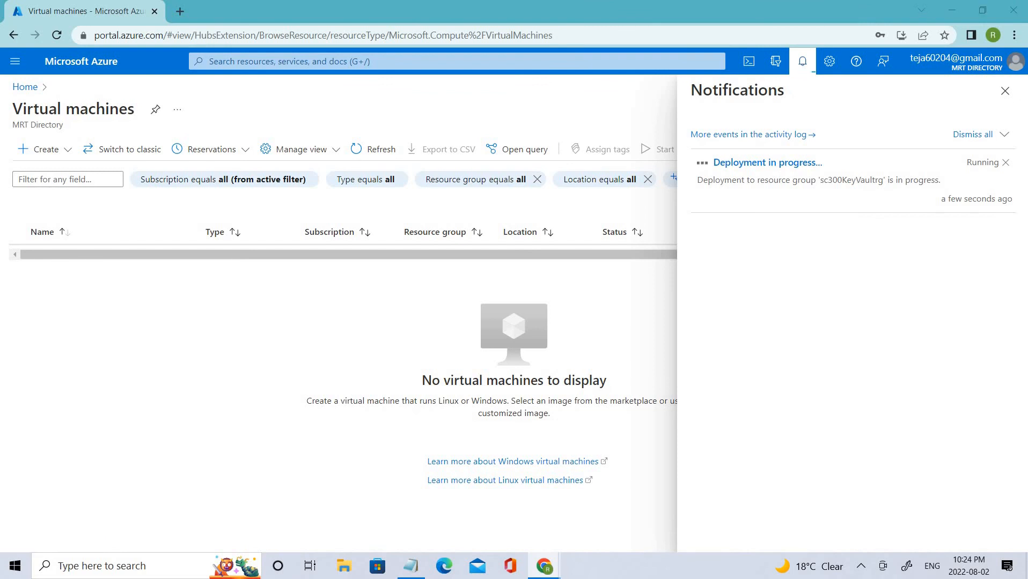
{"action": "left_click", "coordinate": [367, 150]}
{"action": "left_click", "coordinate": [1005, 92]}
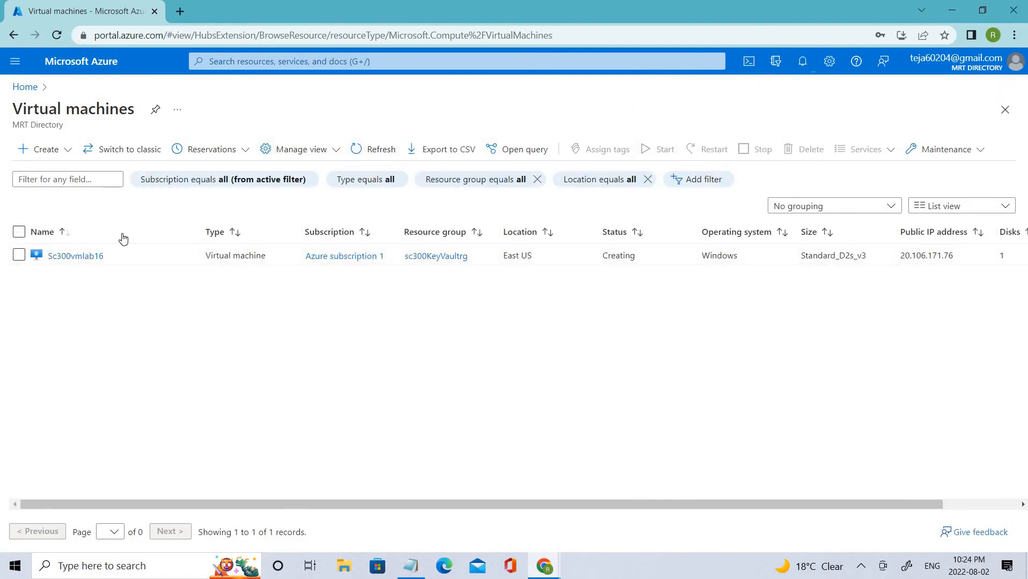
Step: Open the Sc300vmlab16 overview from the Virtual machines list
{"action": "left_click", "coordinate": [90, 257]}
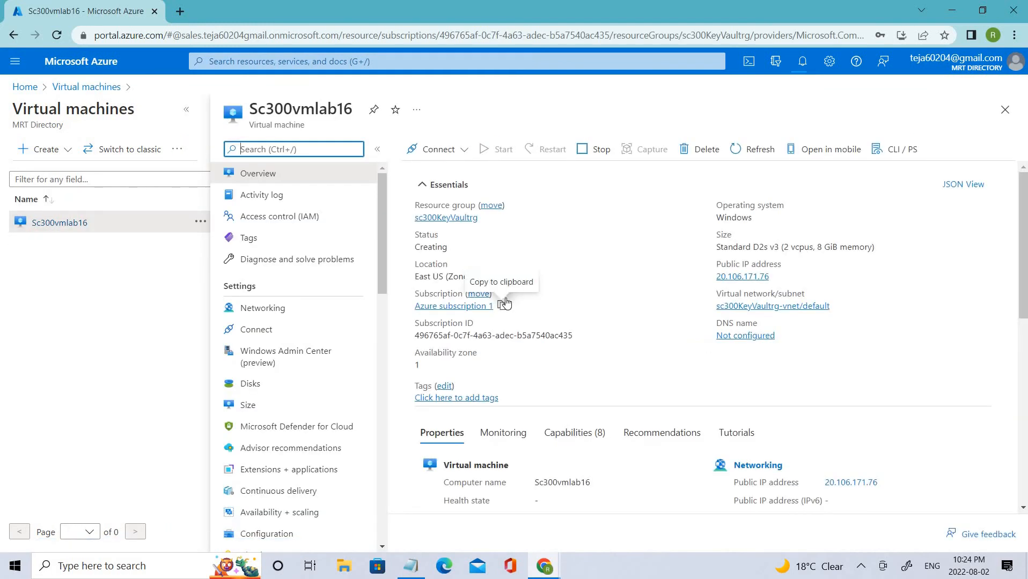